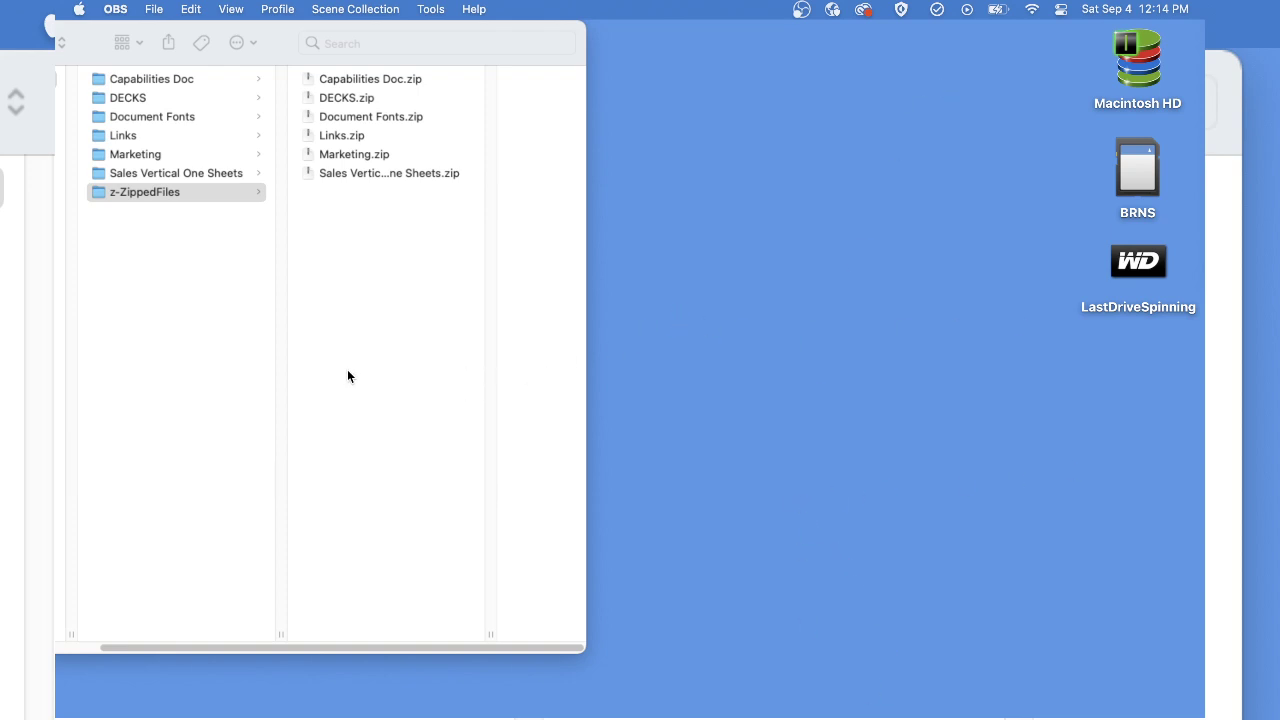
Browse the z-ZippedFiles subfolders: Capabilities Doc, DECKS, Document Fonts, Links, Marketing, Sales Vertical One Sheets.
left_click(206, 191)
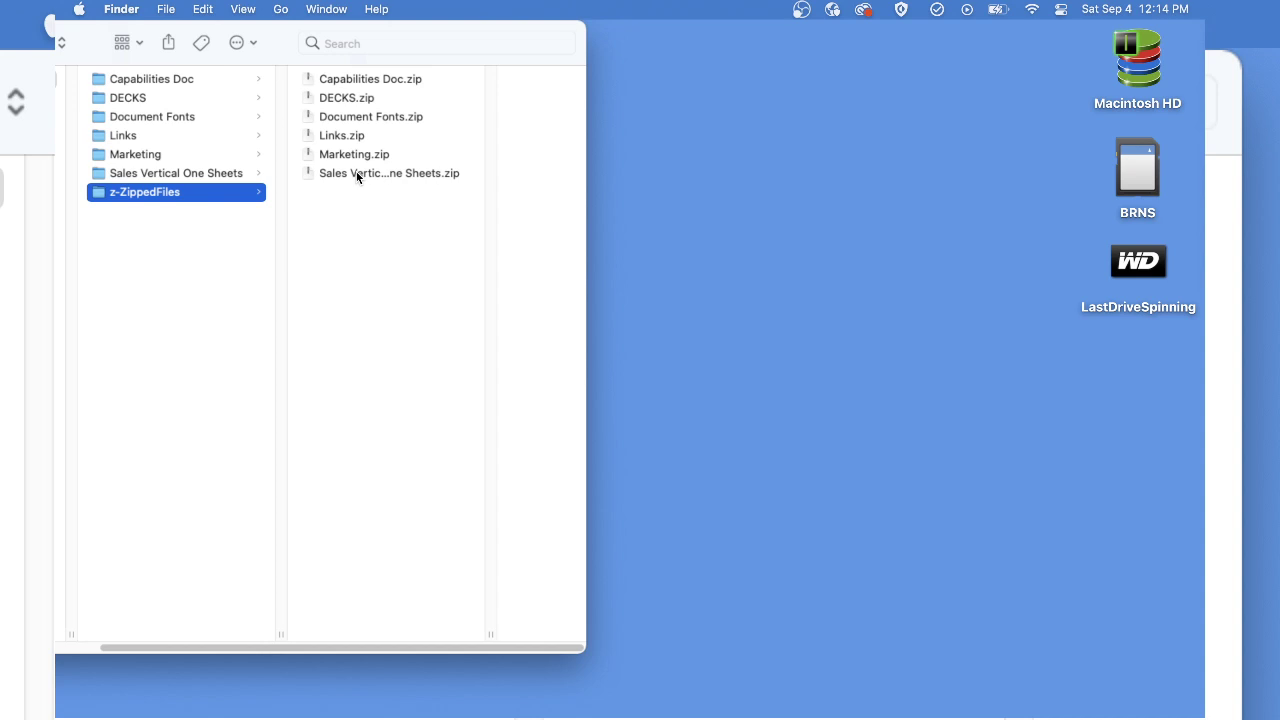
left_click(186, 80)
left_click(150, 96)
left_click(153, 117)
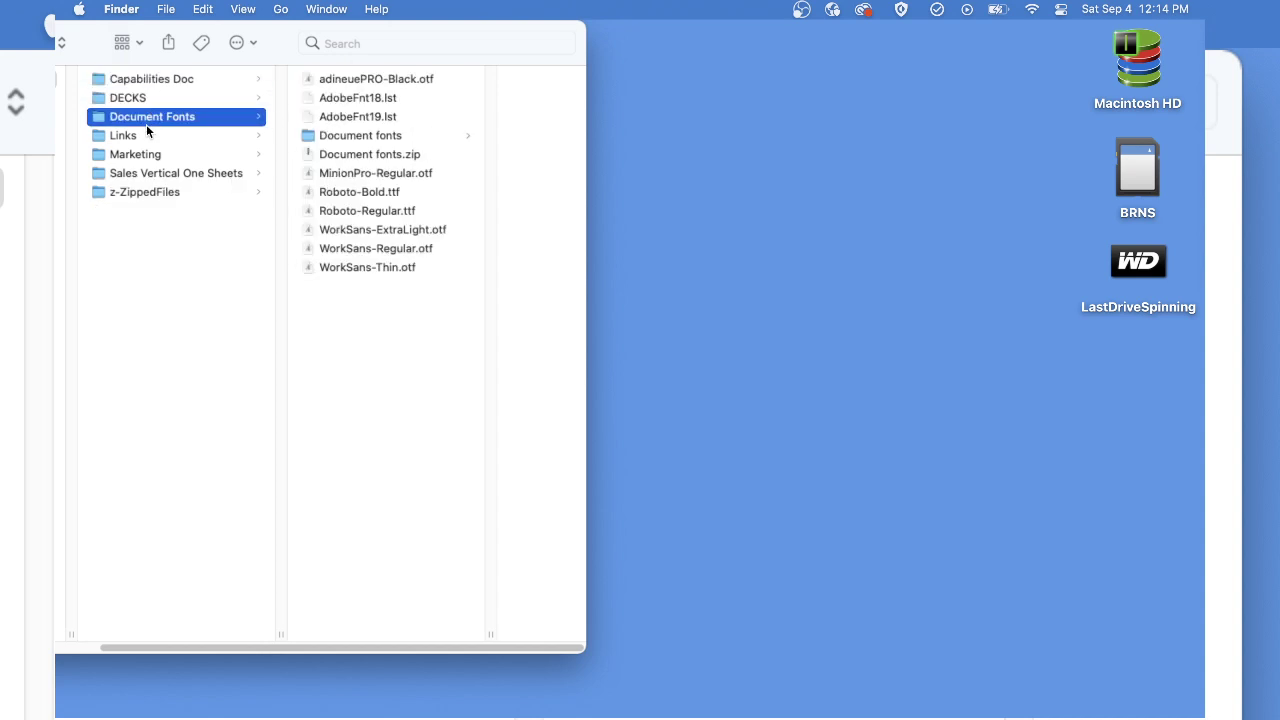
left_click(148, 133)
left_click(150, 156)
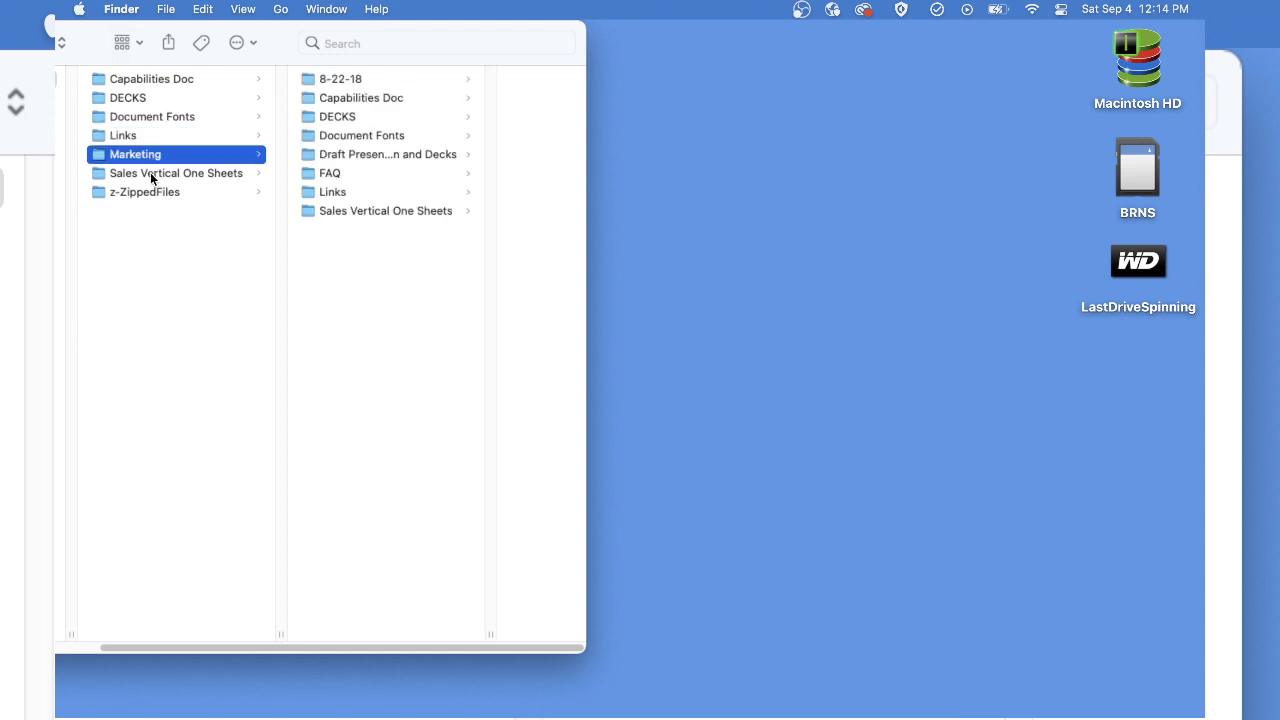
left_click(151, 175)
left_click(157, 76)
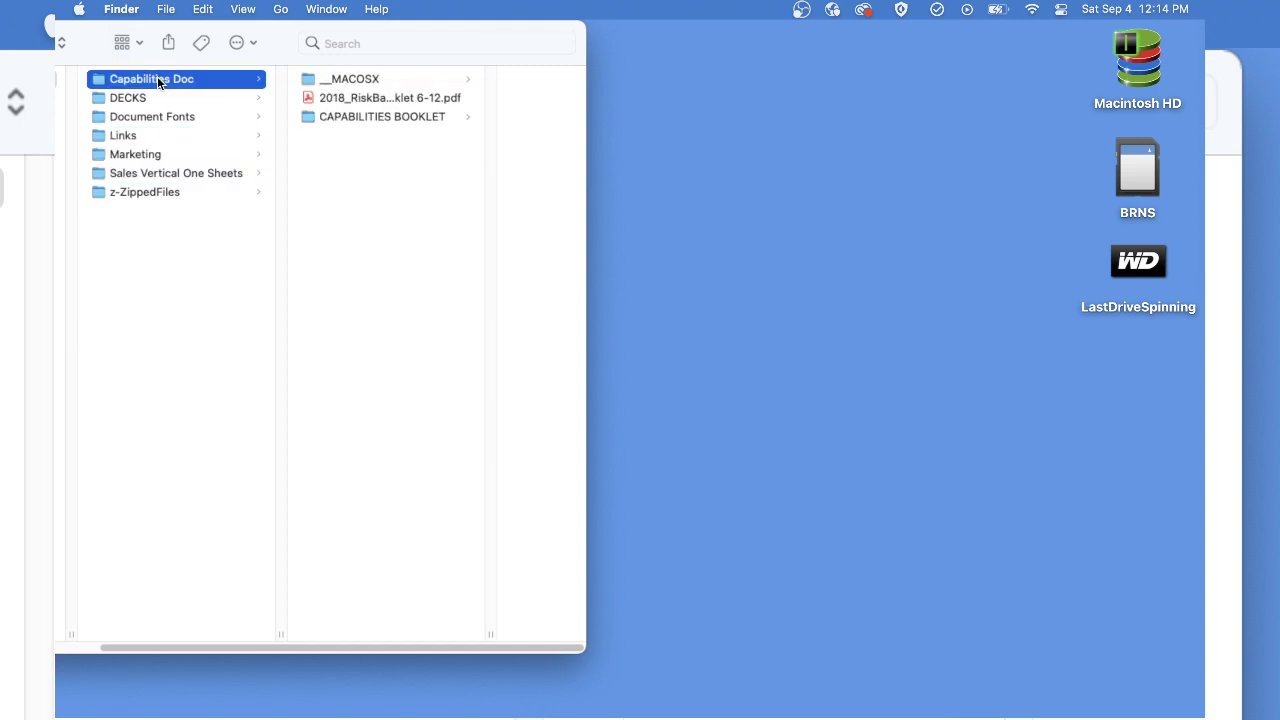
Inspect the capabilities booklet InDesign file inside __MACOSX > CAPABILITIES BOOKLET, then deselect it.
left_click(365, 80)
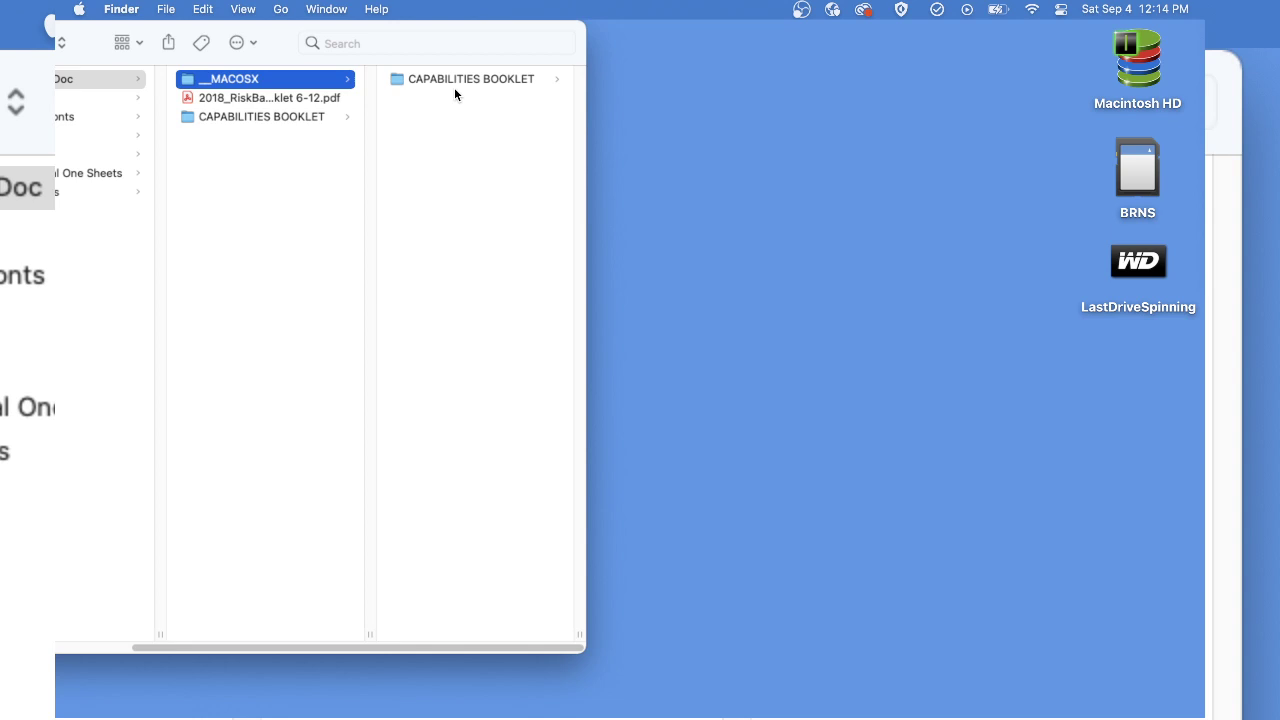
left_click(454, 84)
left_click(450, 82)
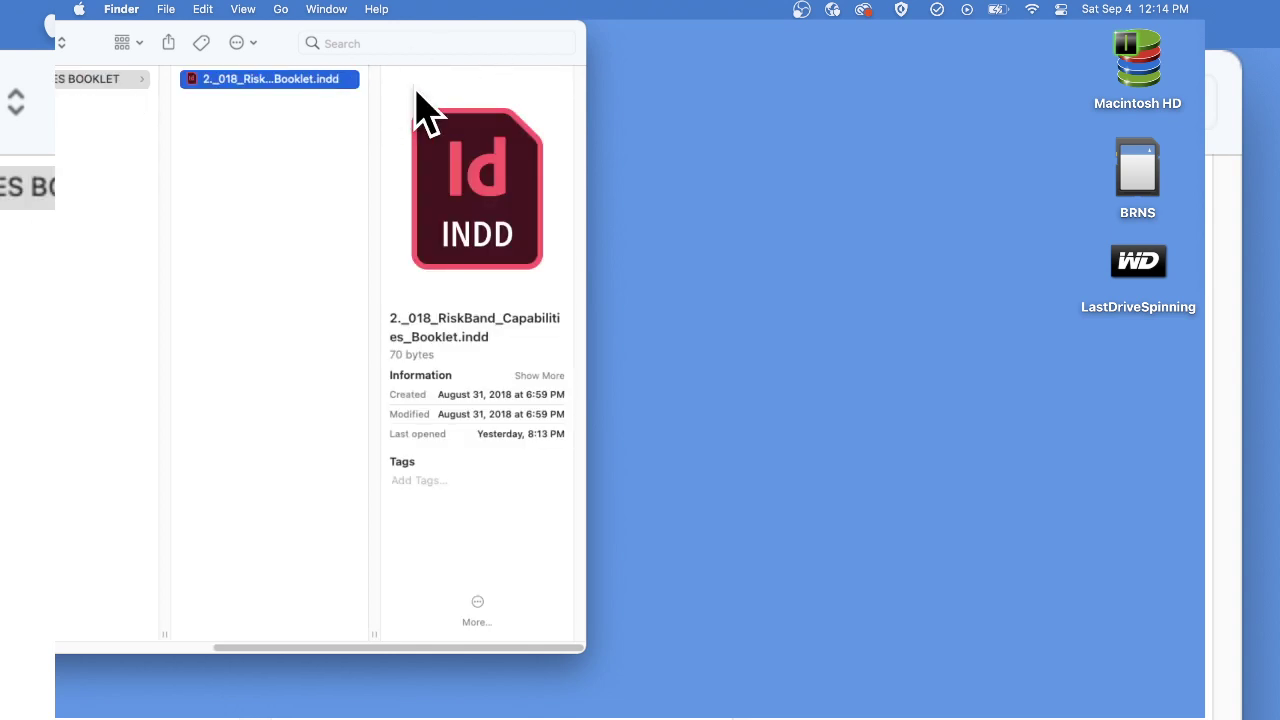
left_click(318, 115)
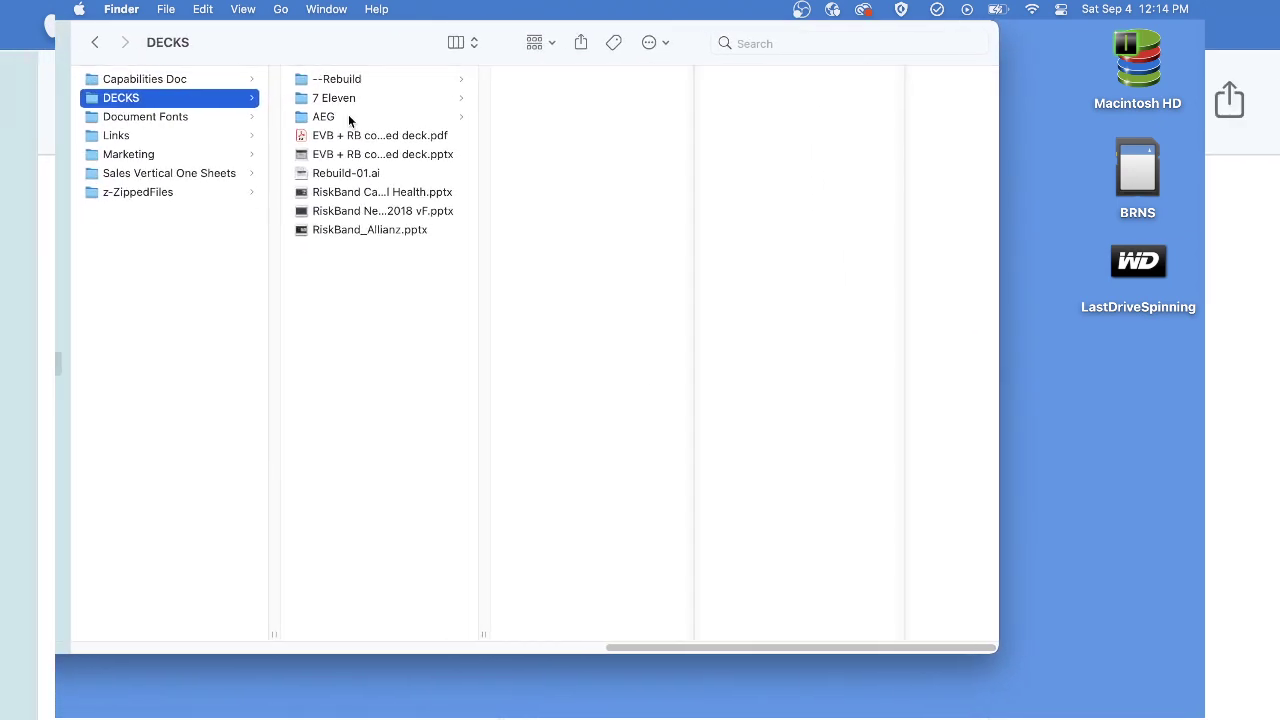
Open EVB + RB co-branded deck.pptx from the DECKS folder in PowerPoint.
left_click(169, 117)
left_click(168, 137)
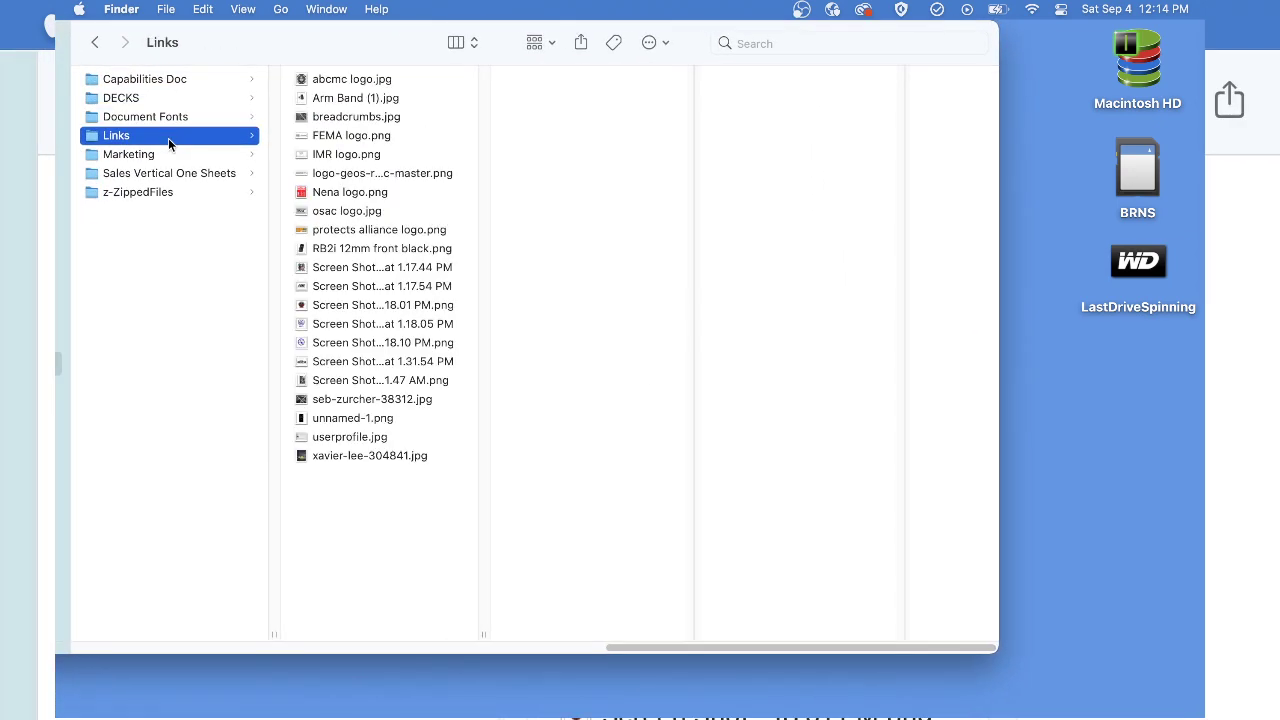
left_click(156, 99)
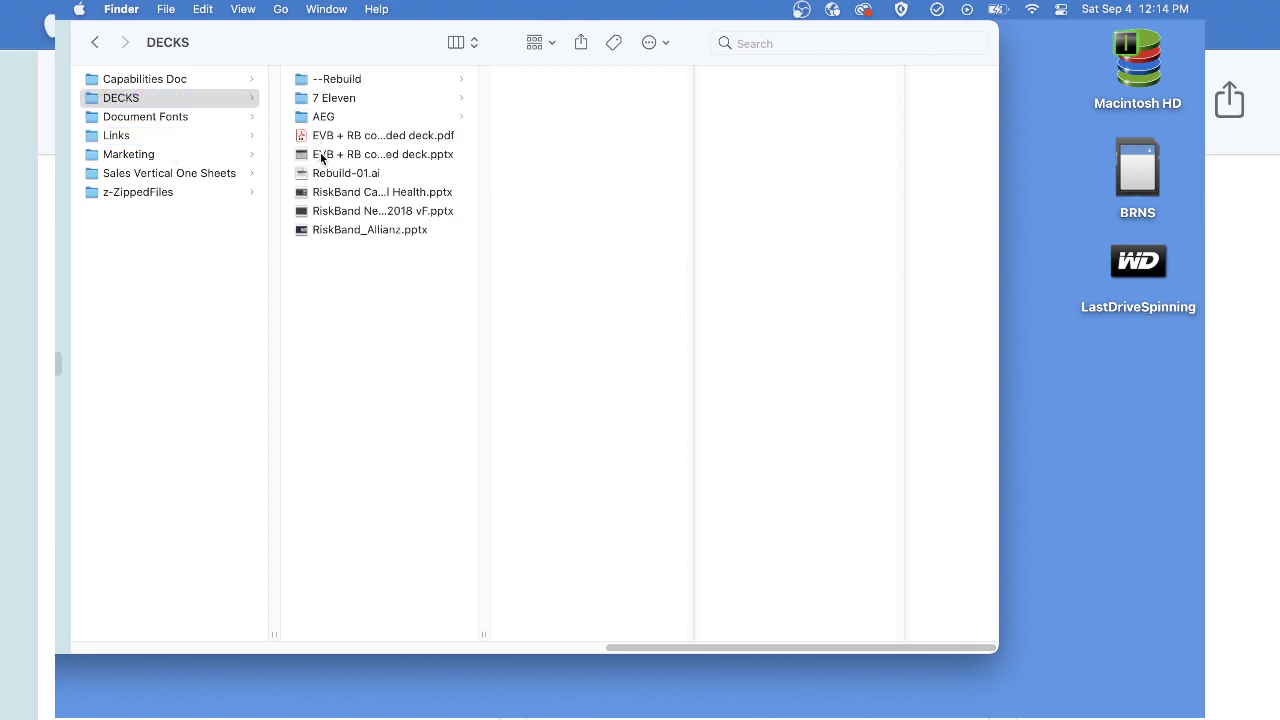
left_click(322, 158)
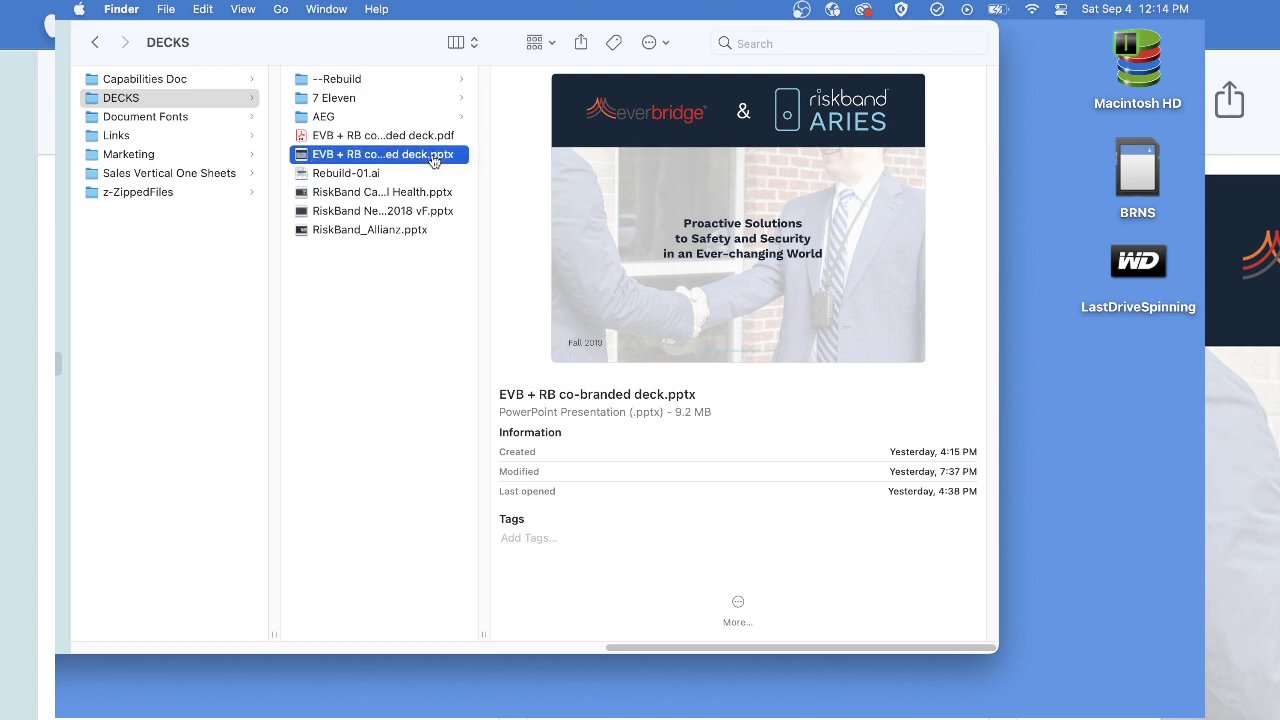
double_click(433, 161)
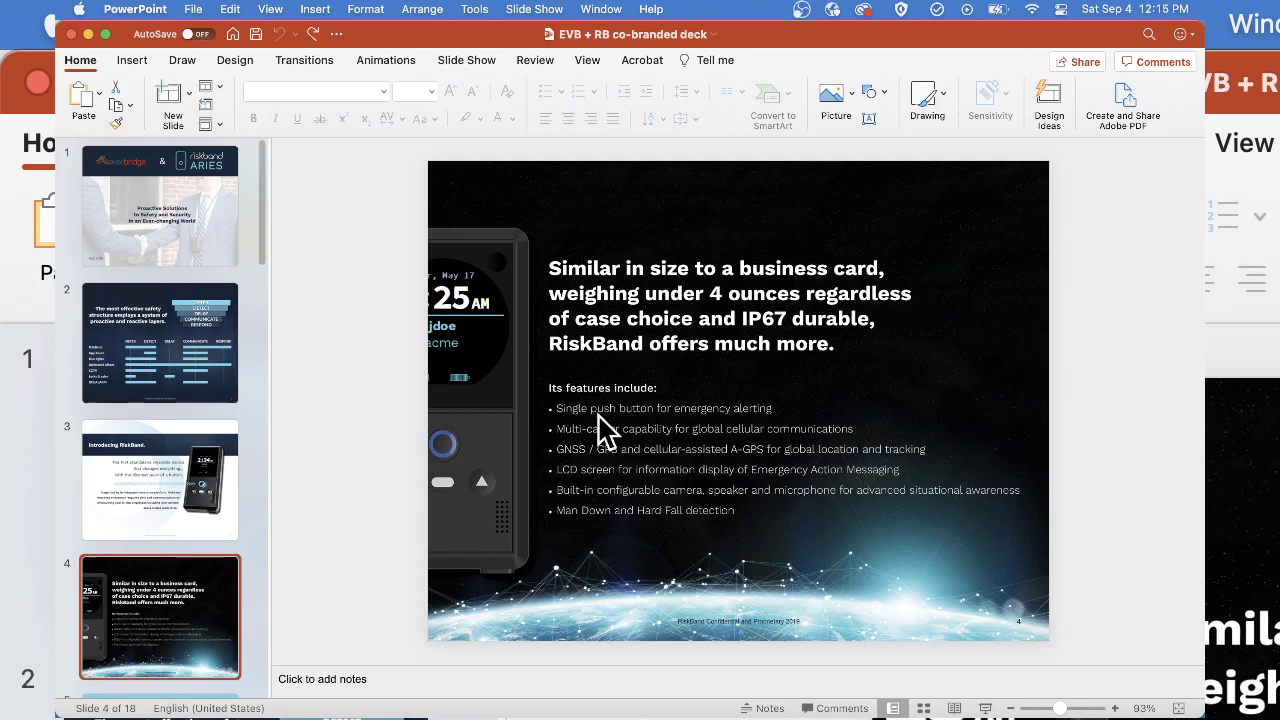
Undo an accidental move of slide 4's picture and go to Illustrator's slide 6 artwork.
left_click_drag(718, 512, 846, 365)
key("super+z")
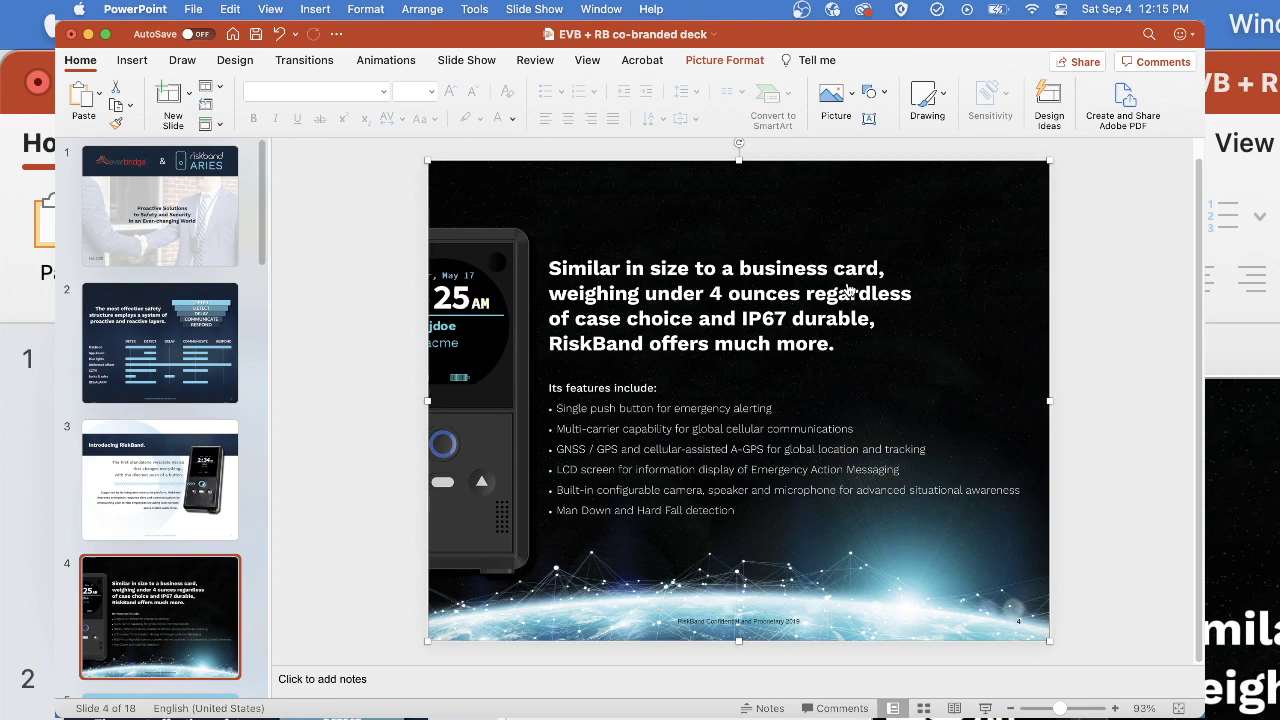
key("super+Tab")
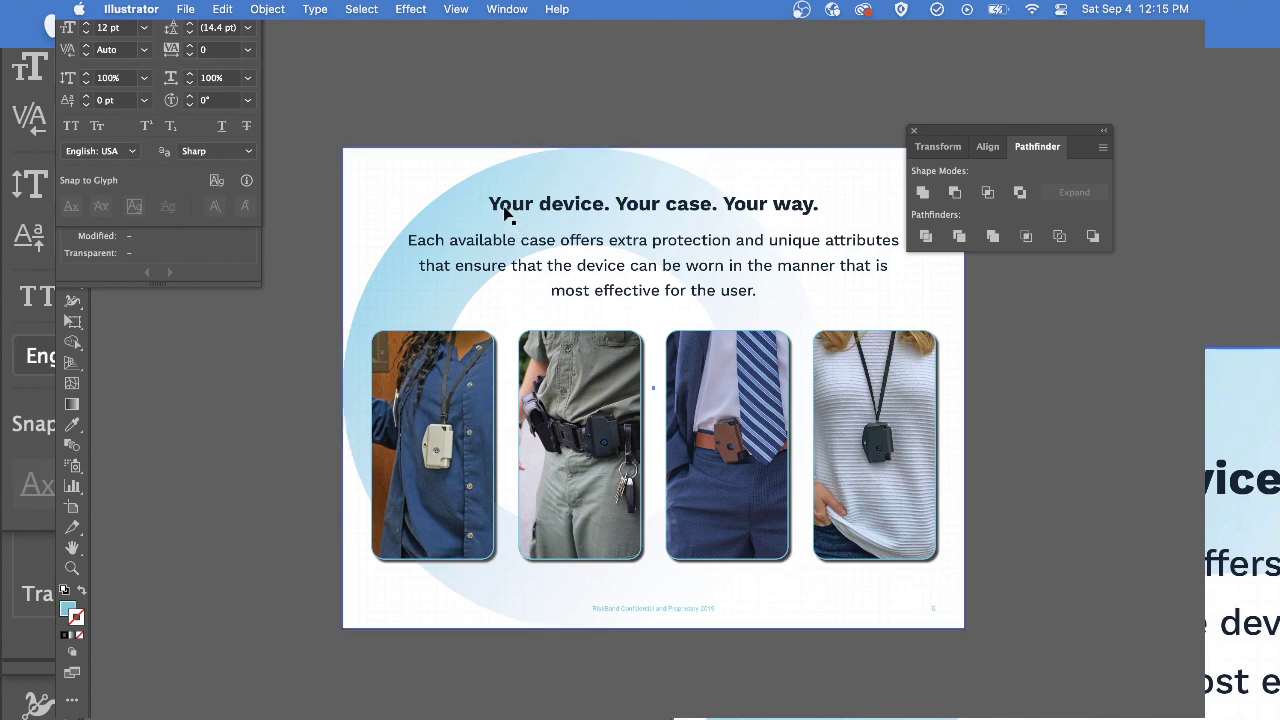
Open EVB + RB co-branded deck.pdf in a new Illustrator window.
key("super+o")
left_click(349, 209)
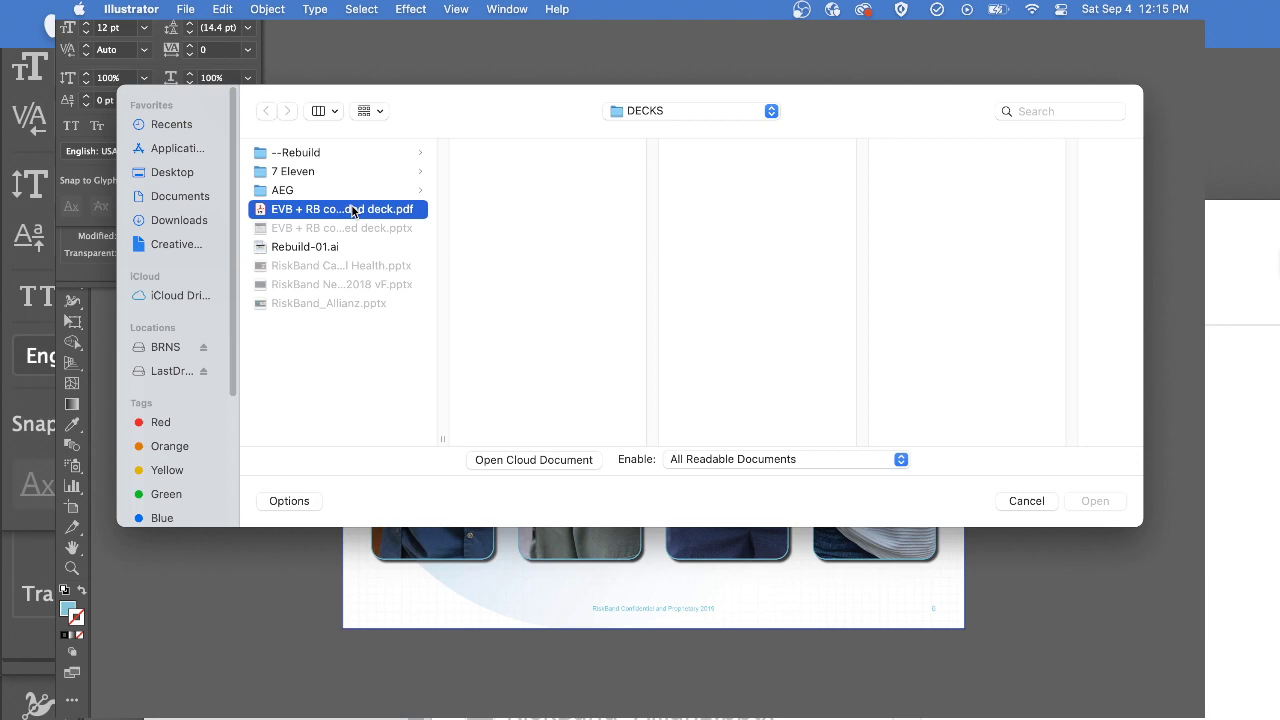
left_click(1082, 500)
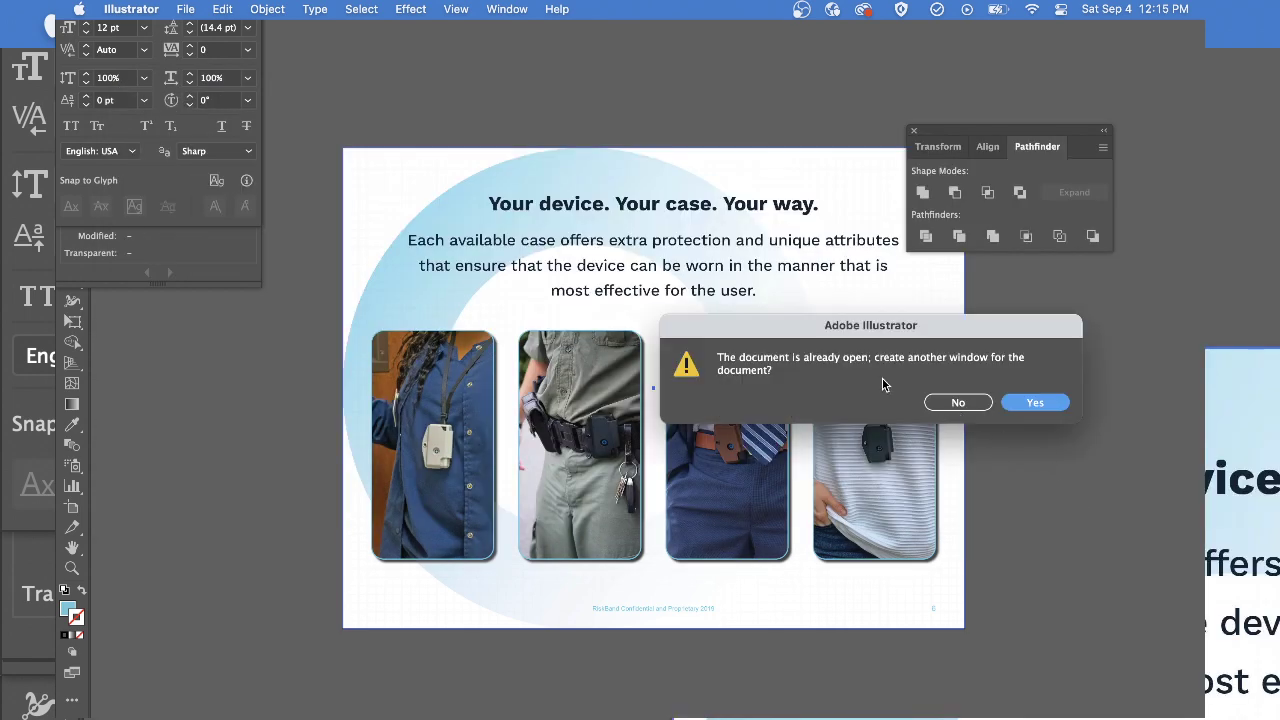
left_click(942, 404)
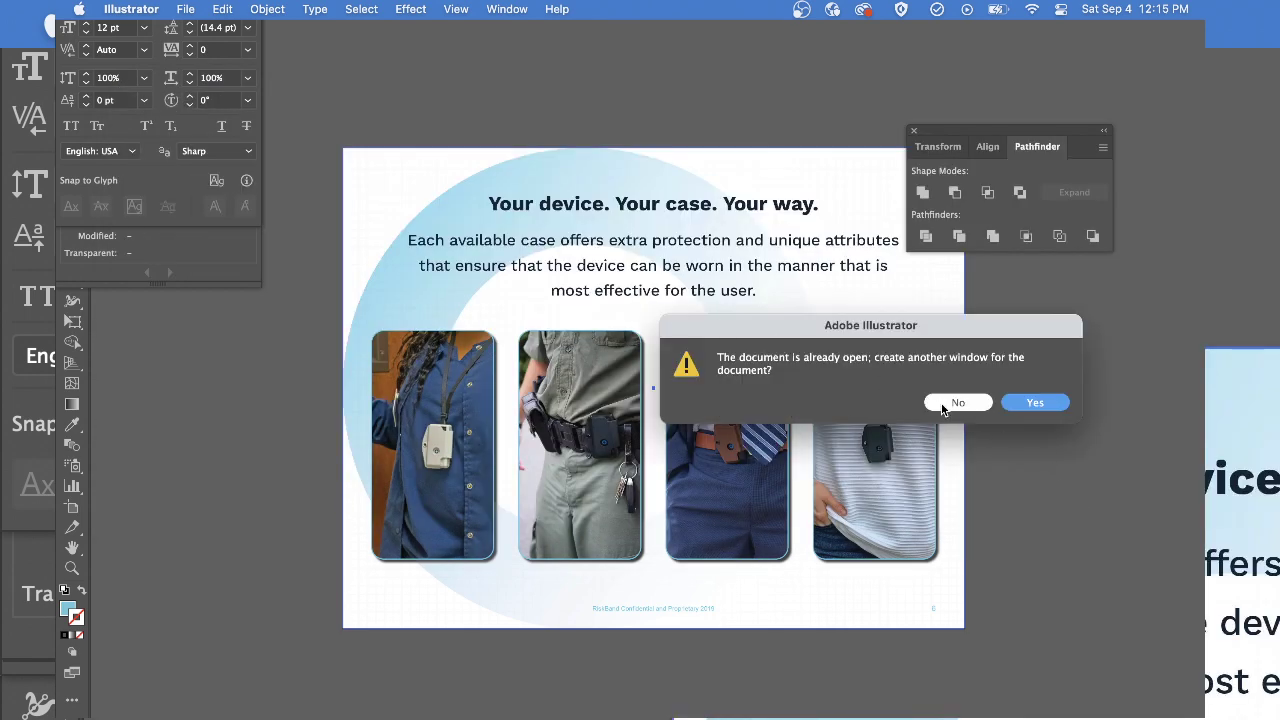
left_click(942, 404)
left_click(1026, 410)
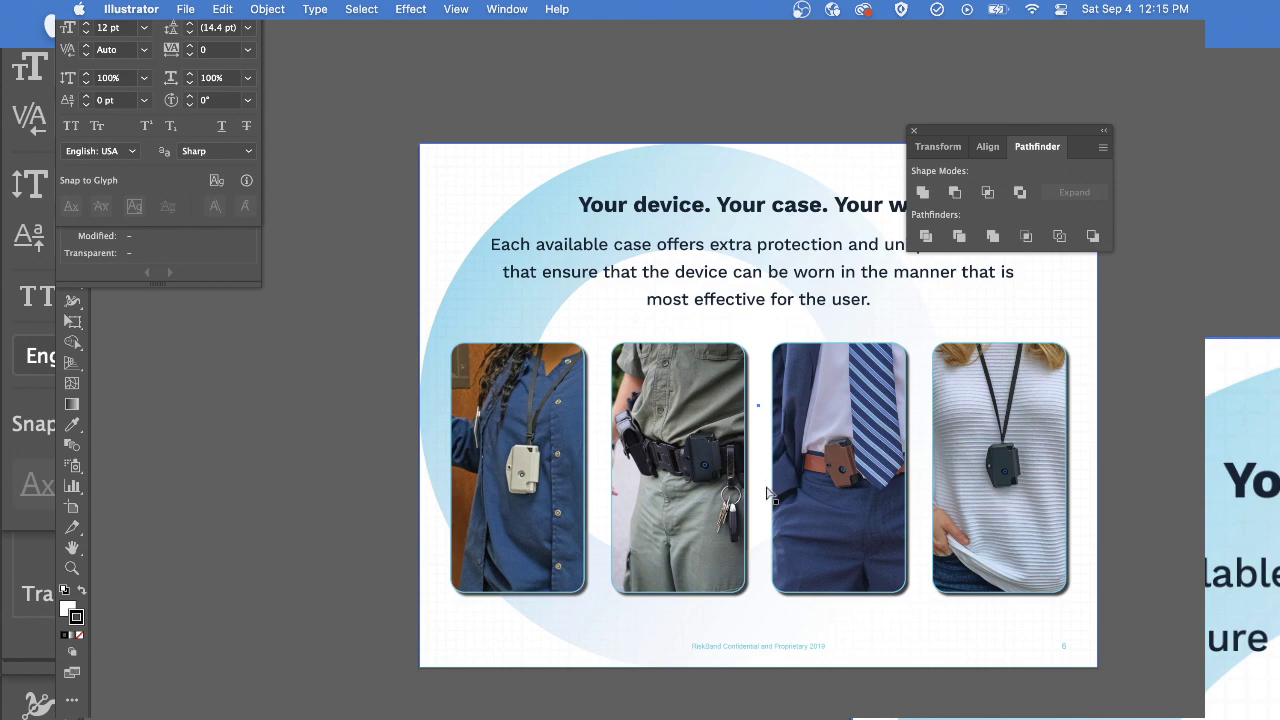
Undo the accidental shift of slide 6's text and photos, then go to Photoshop.
left_click_drag(783, 433, 676, 432)
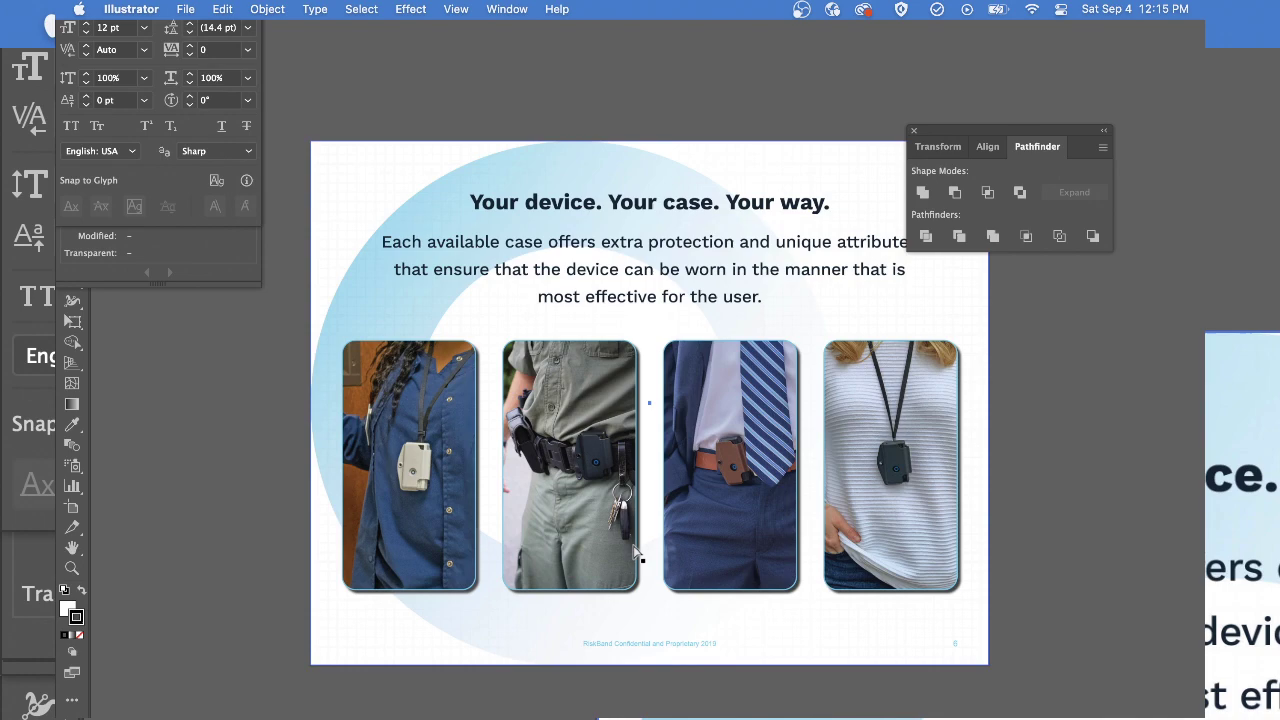
left_click_drag(668, 481, 697, 622)
key("super+z")
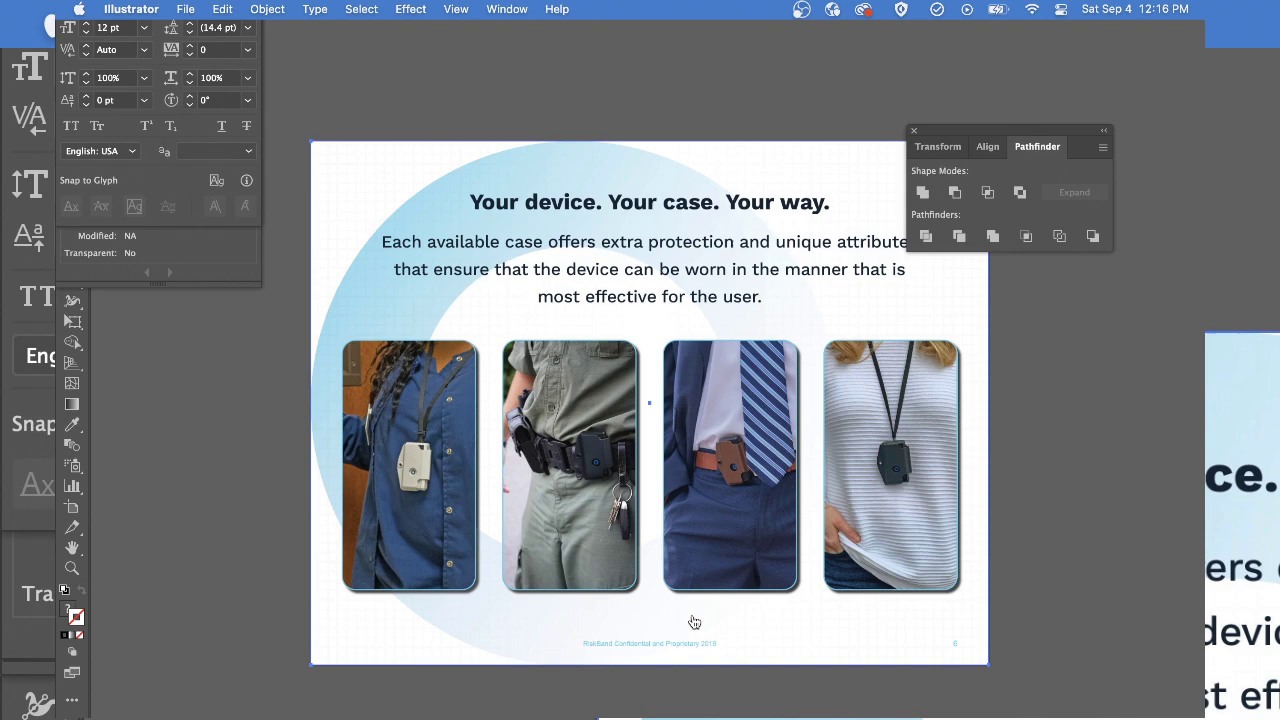
key("super+Tab")
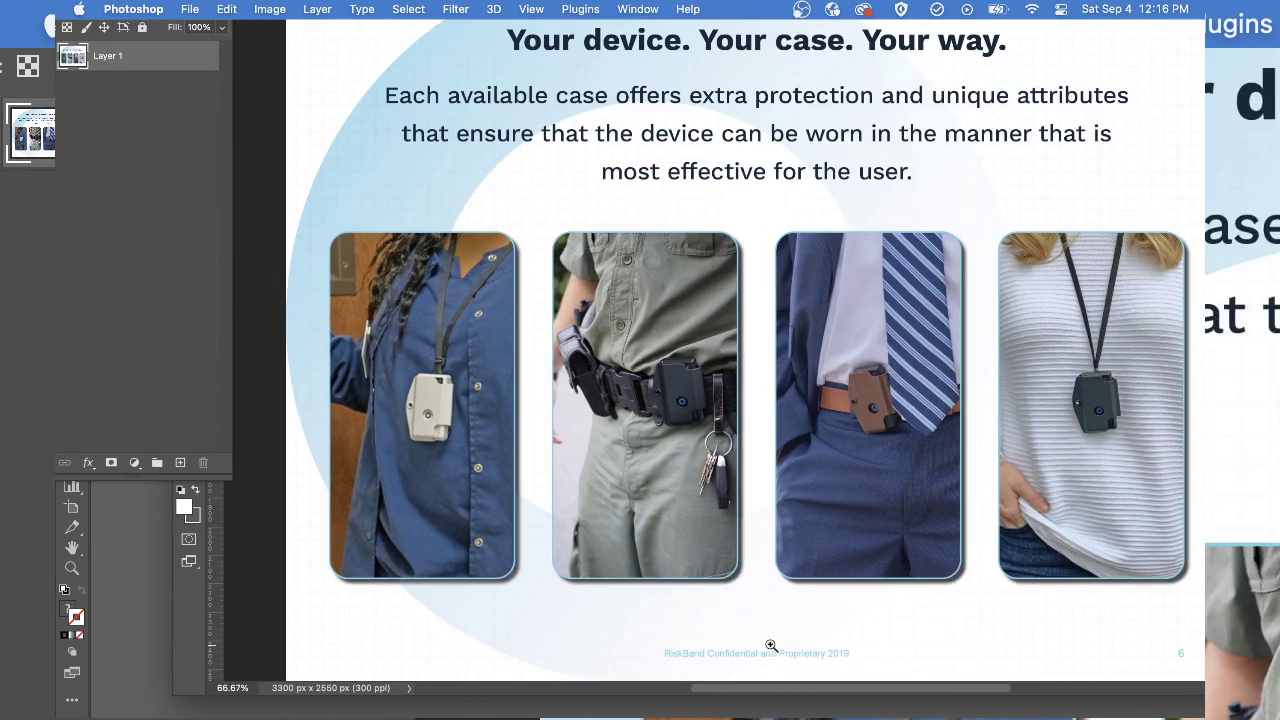
Copy a strip of clean background around the footer text into a new layer.
left_click(772, 647)
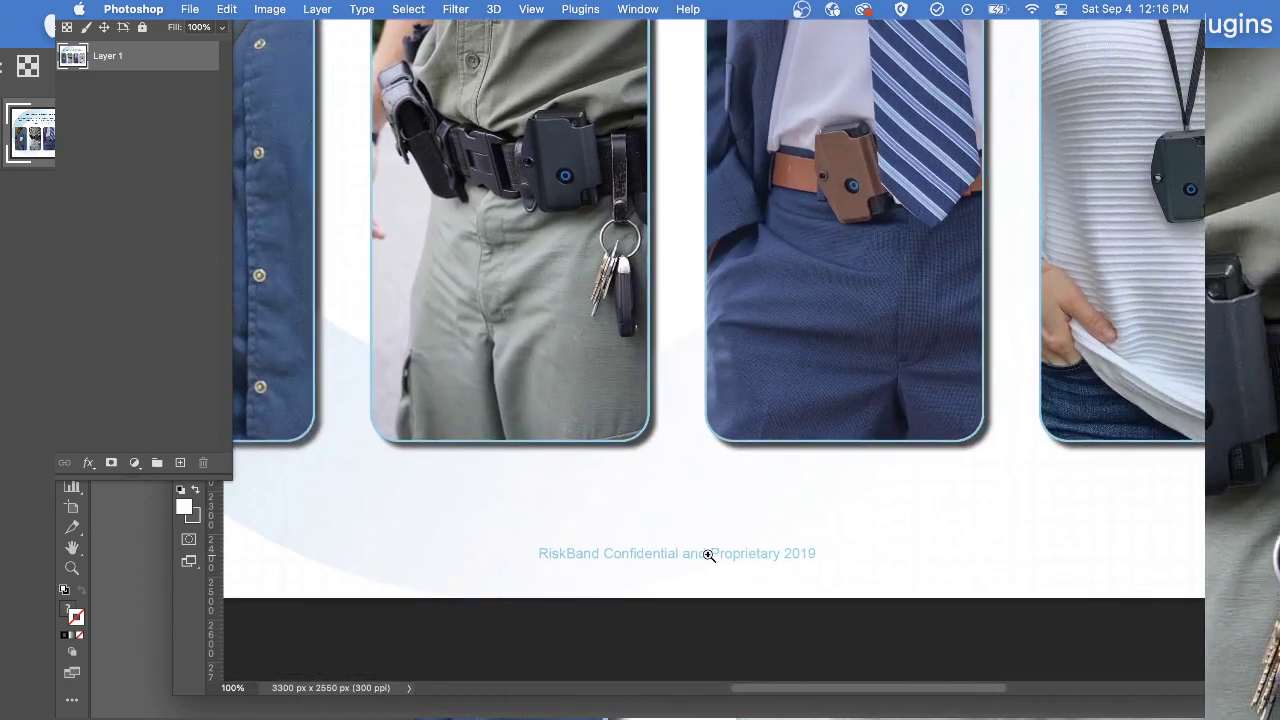
left_click(706, 557)
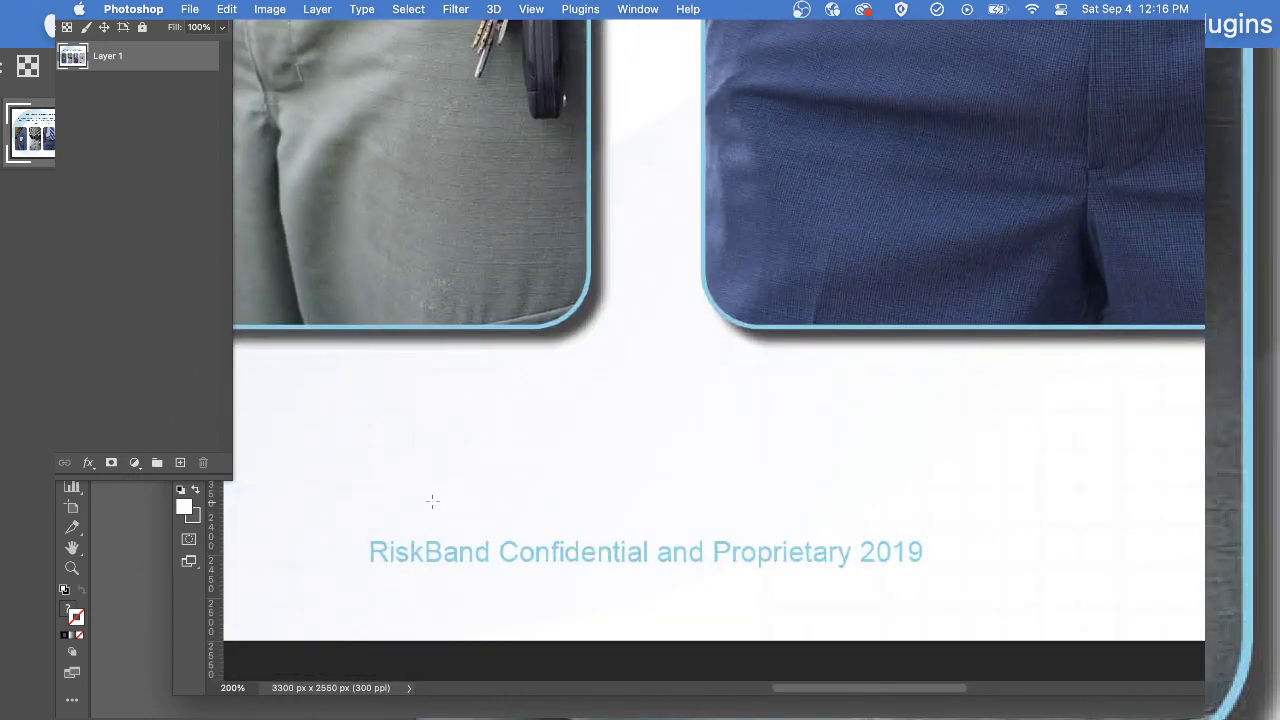
left_click_drag(364, 508, 906, 551)
key("super+c")
key("super+v")
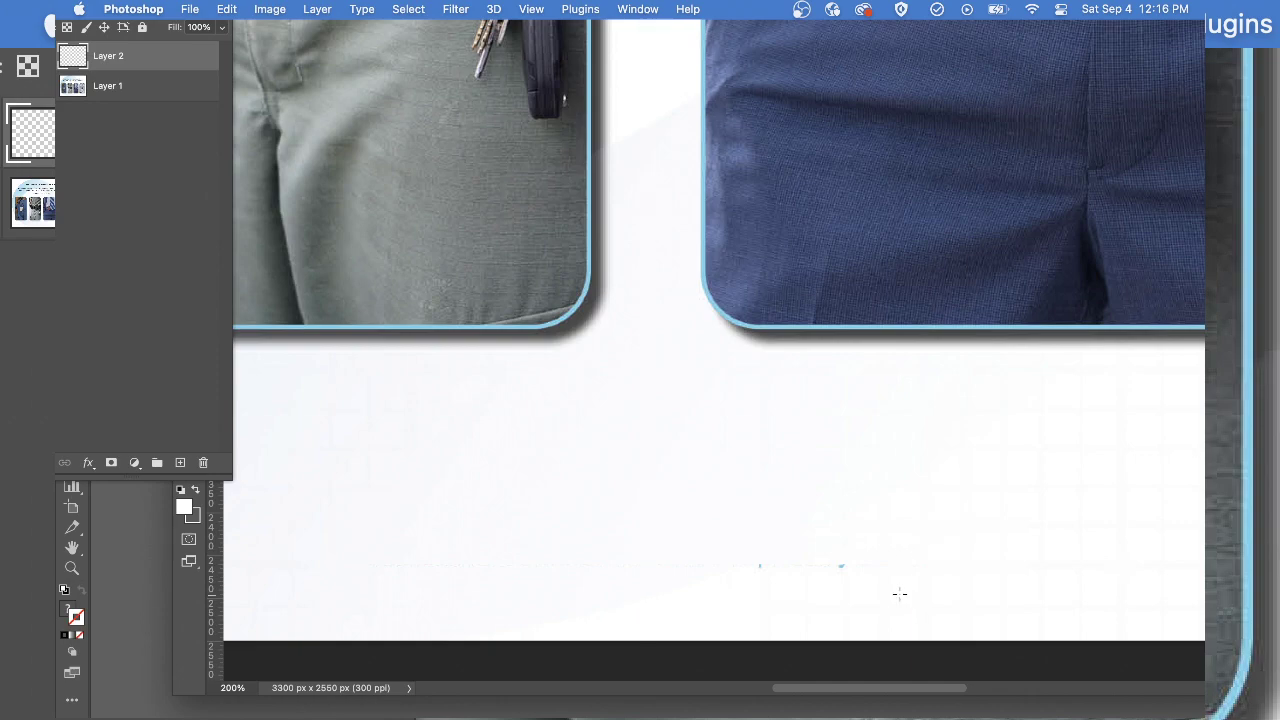
Stretch the patch over the 'RiskBand Confidential and Proprietary 2019' footer and merge it into Layer 1.
key("super+t")
left_click_drag(704, 566, 703, 571)
key("Return")
key("super+e")
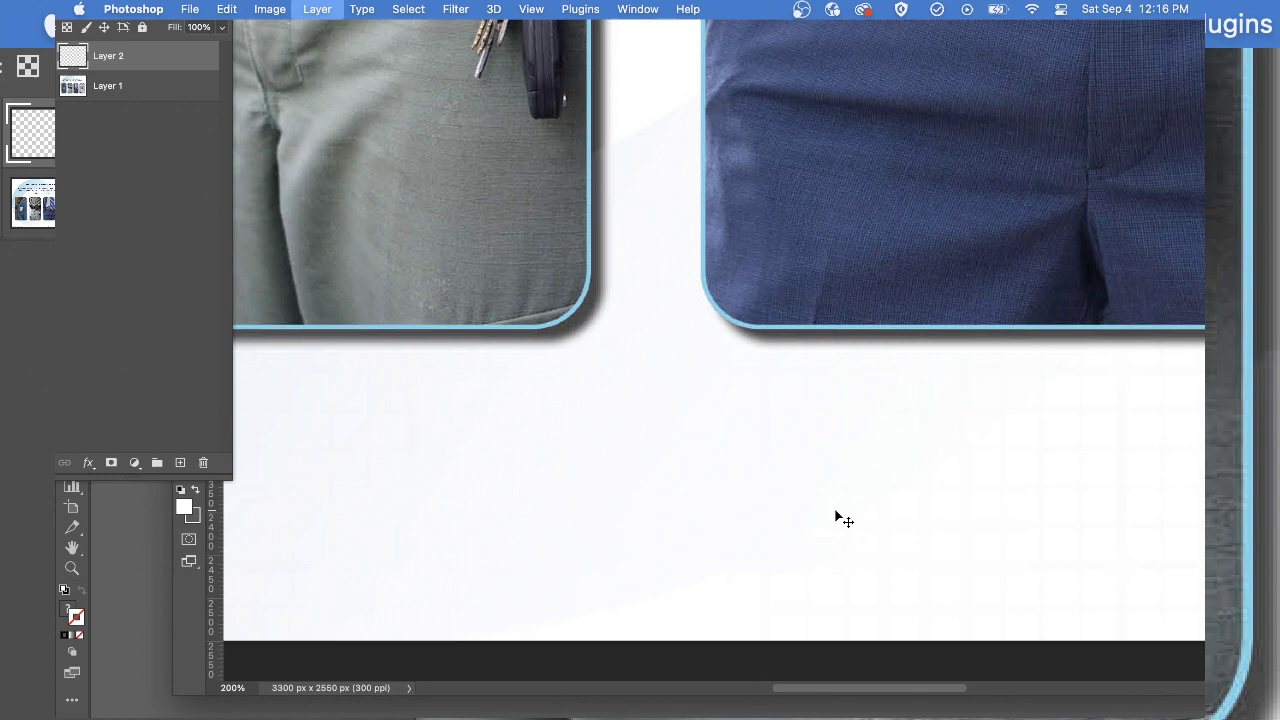
left_click(831, 464, "alt")
left_click(831, 464, "alt")
left_click(825, 460, "alt")
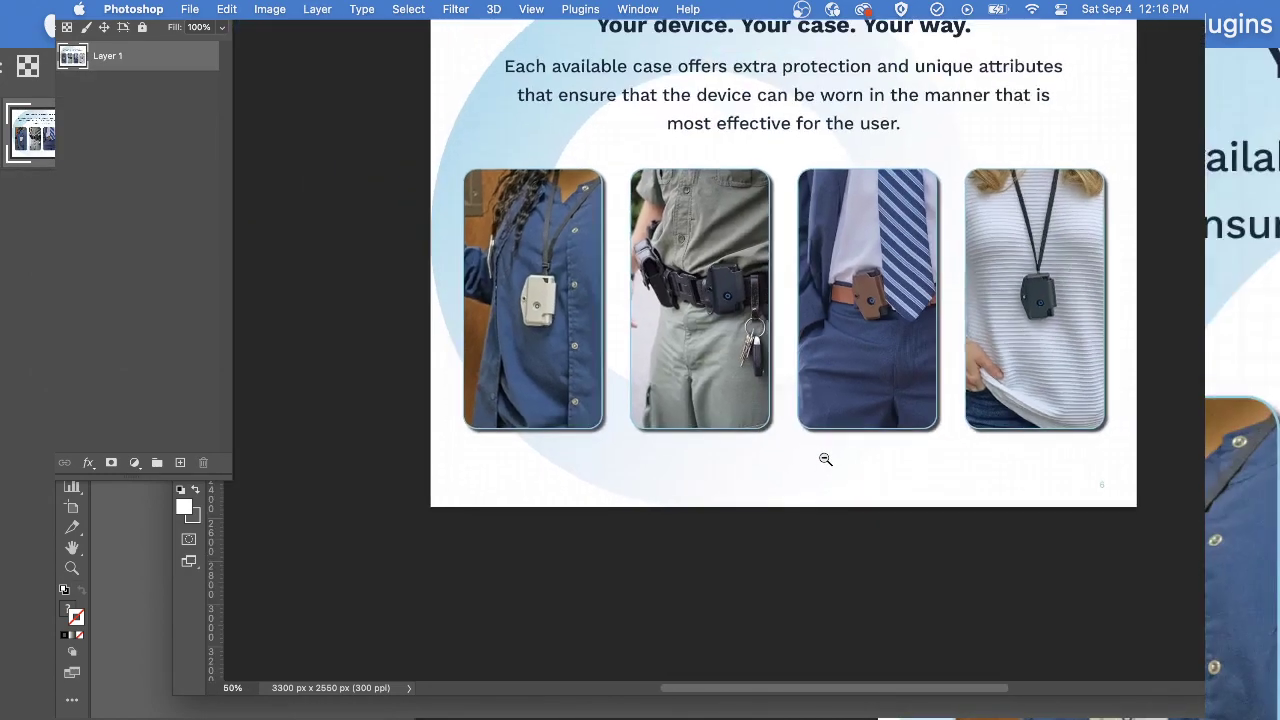
left_click(823, 457, "alt")
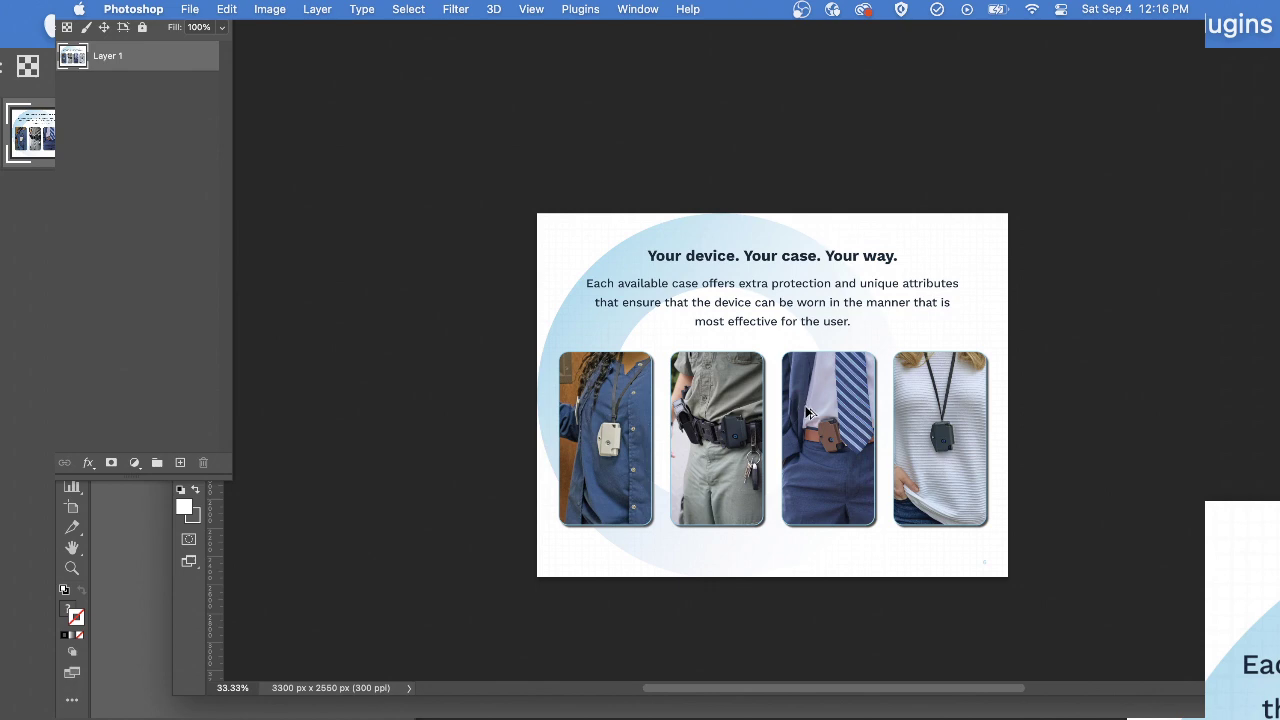
Save the cleaned image as 6.psd in --Rebuild, editing the existing 5.psd name.
key("super+shift+s")
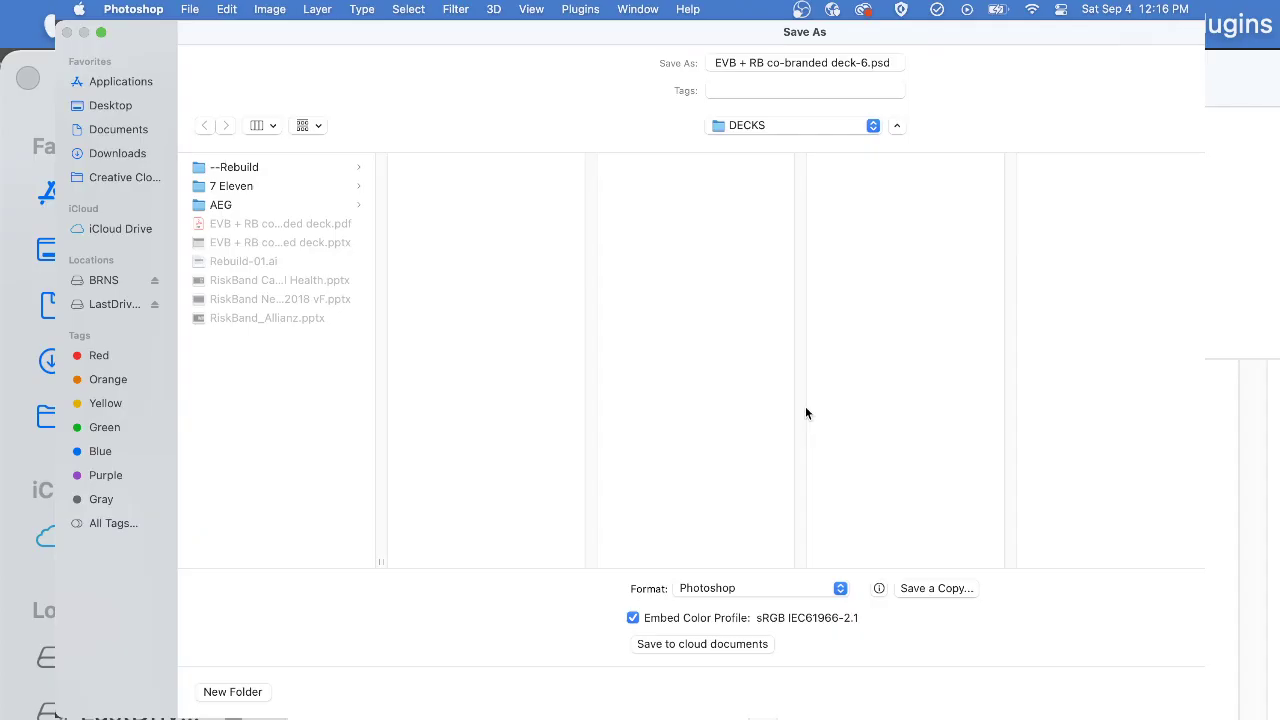
left_click(238, 168)
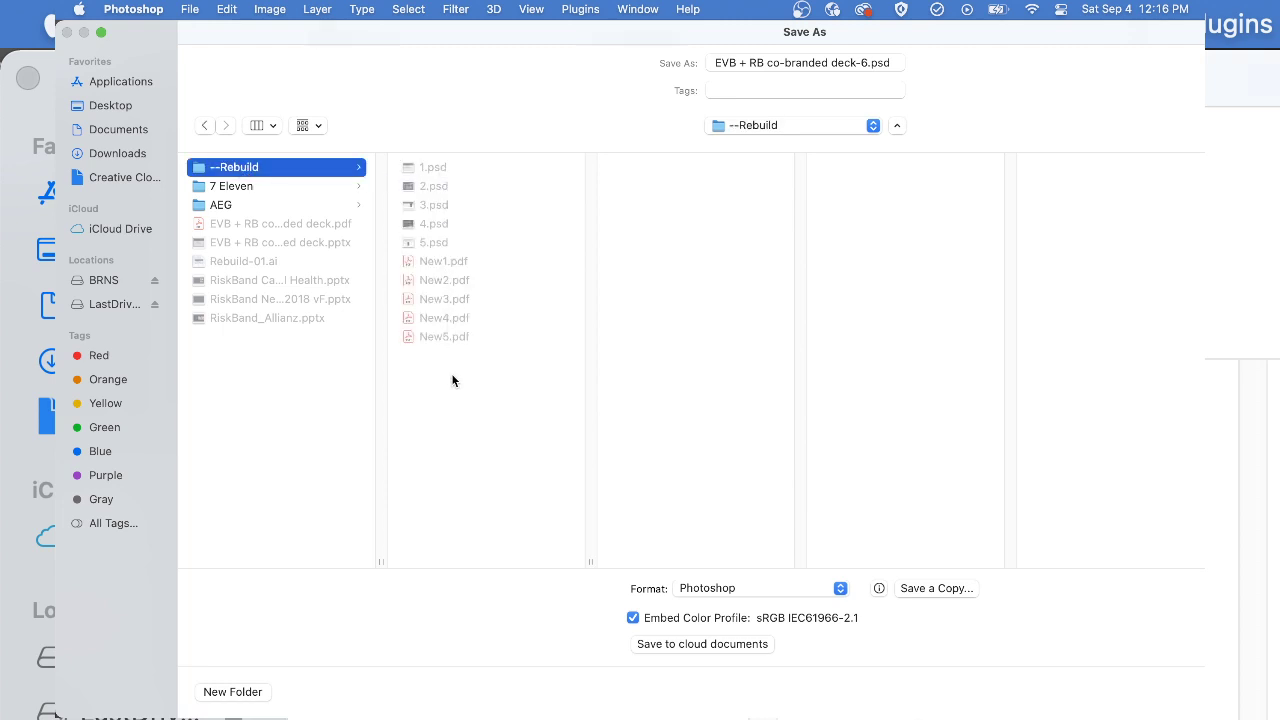
left_click(437, 338)
left_click(426, 242)
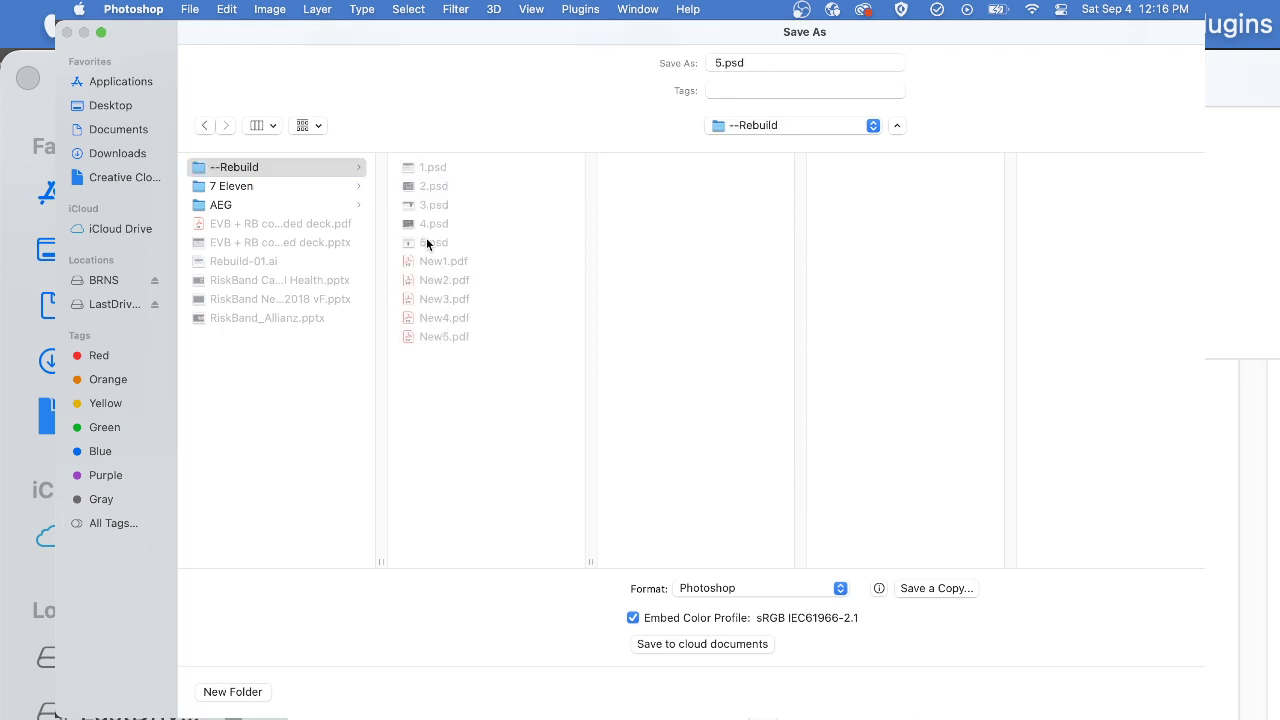
left_click(722, 62)
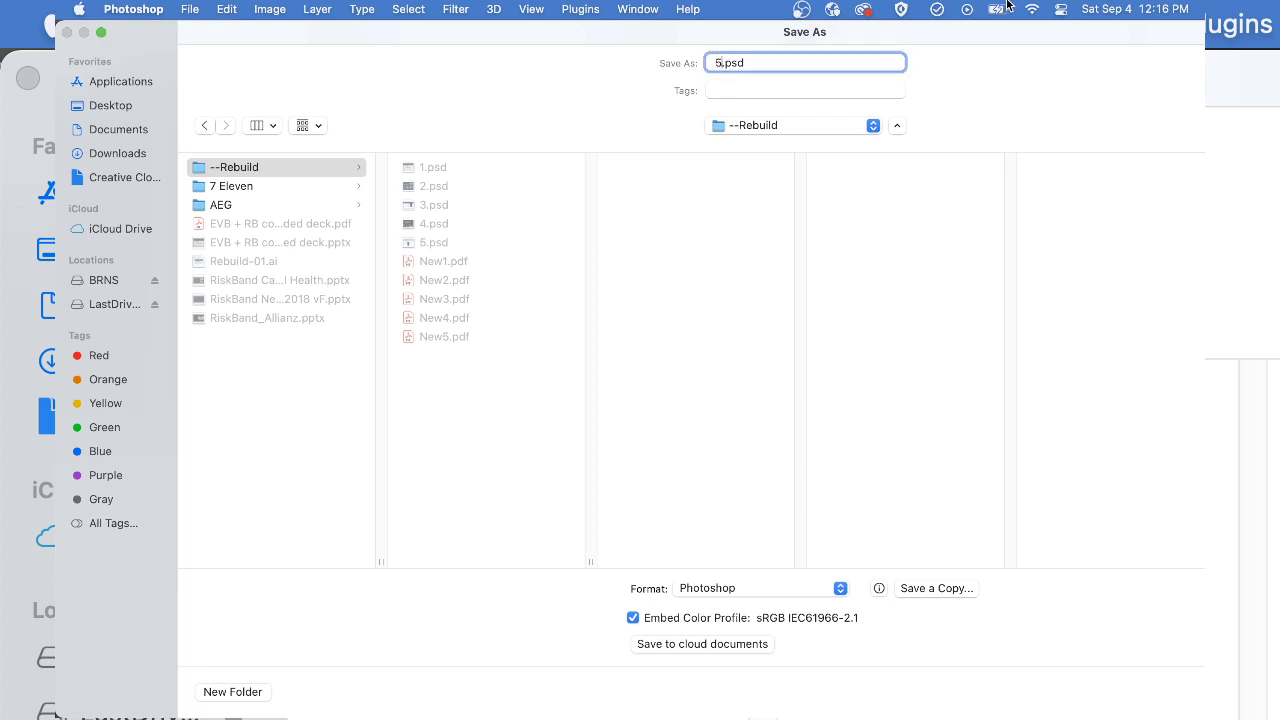
key("BackSpace")
type("6")
key("Return")
key("Return")
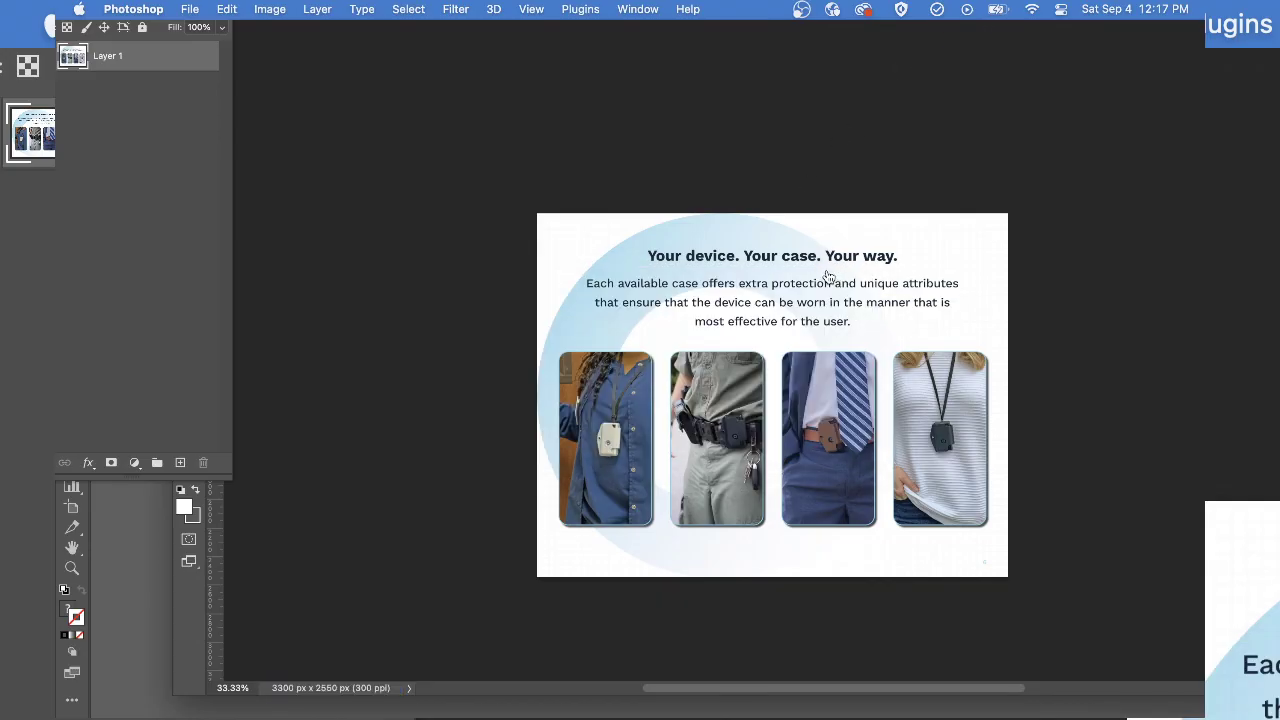
Show the Links panel for the slide's image in Illustrator and try resizing it.
key("super+Tab")
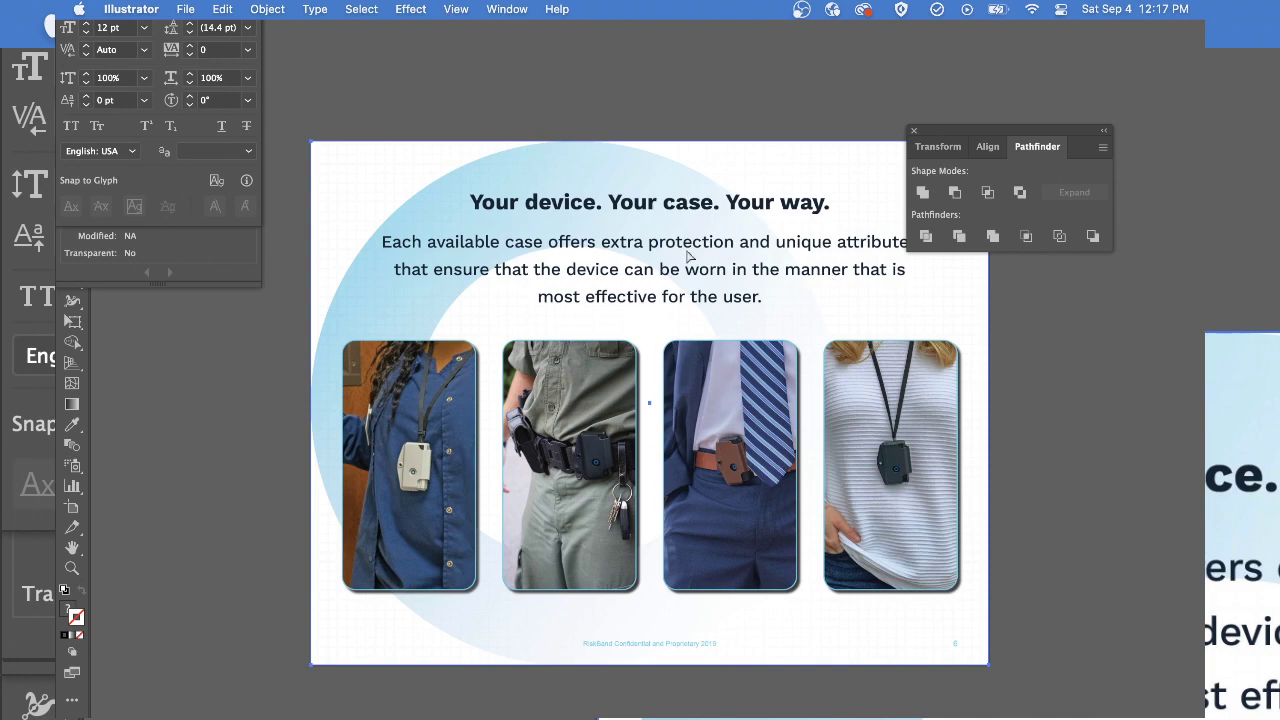
left_click(215, 246)
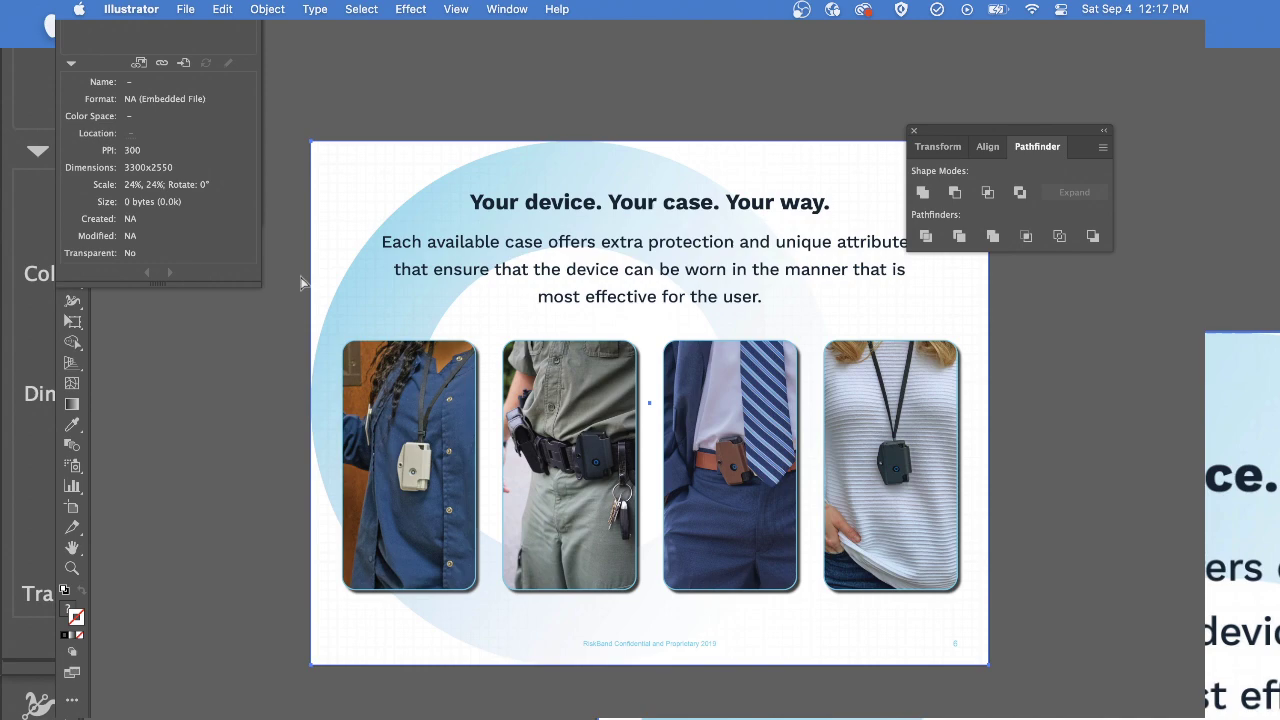
left_click(522, 8)
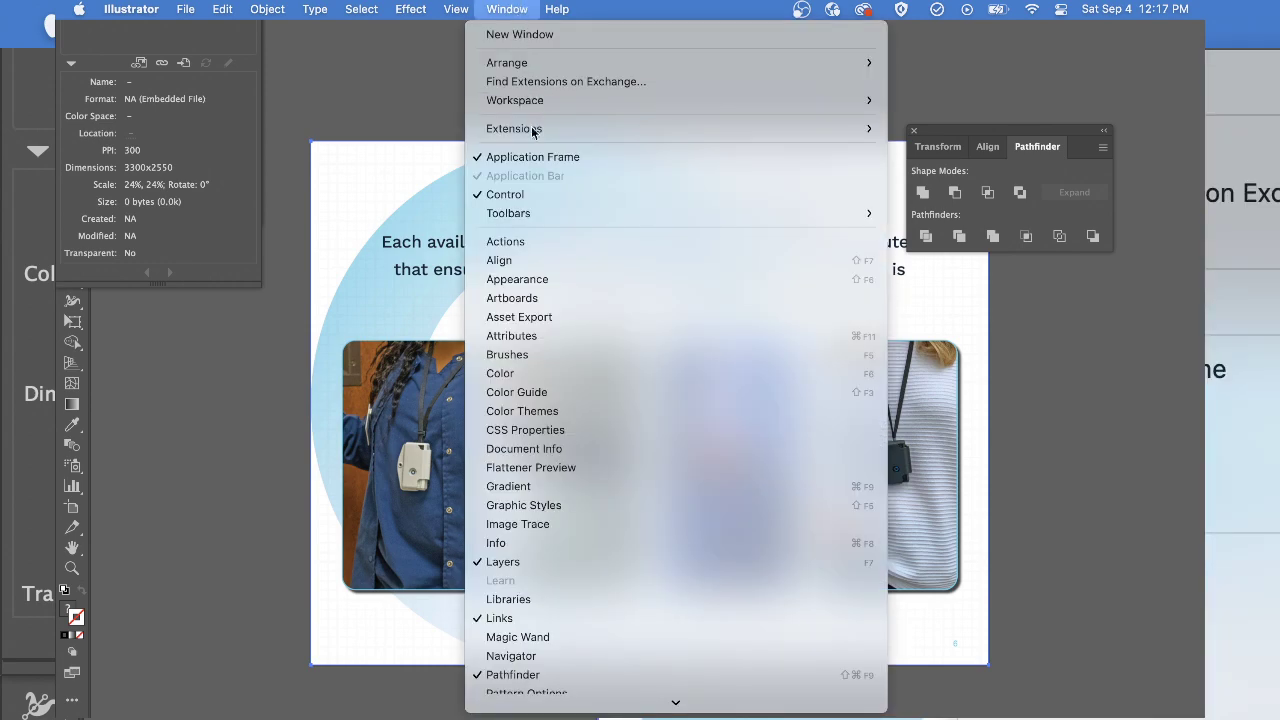
left_click(554, 622)
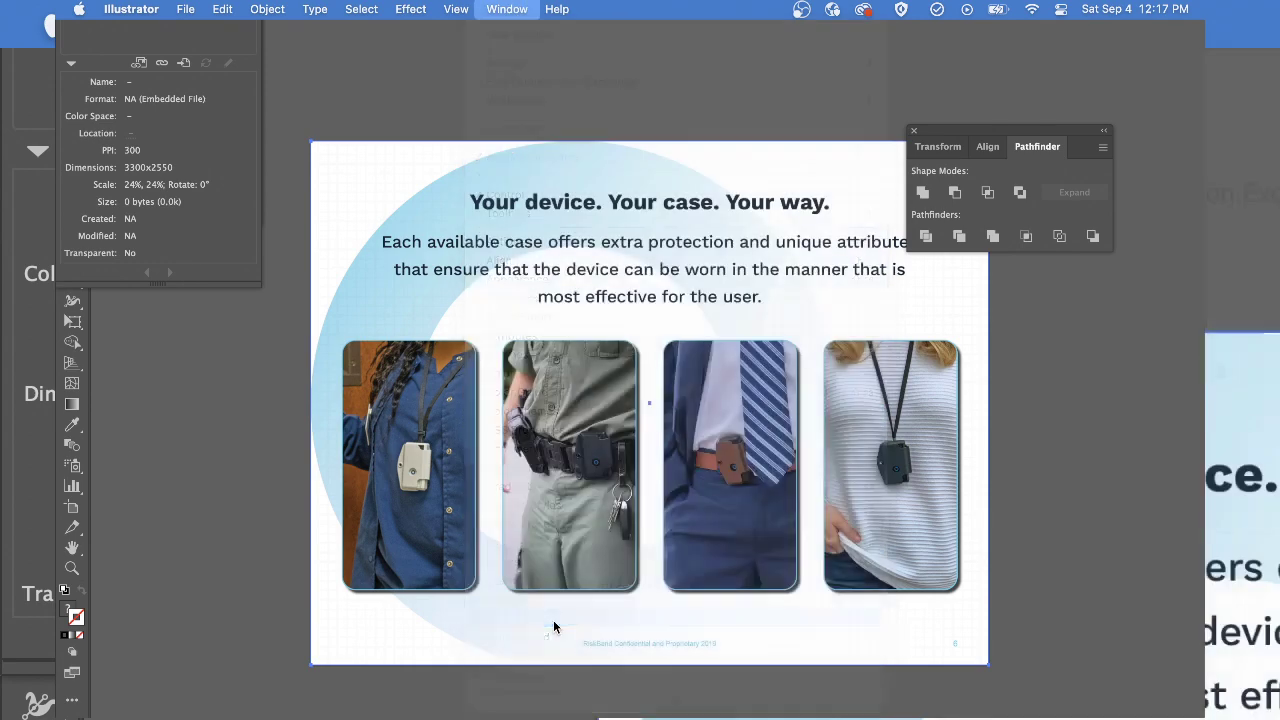
left_click(508, 9)
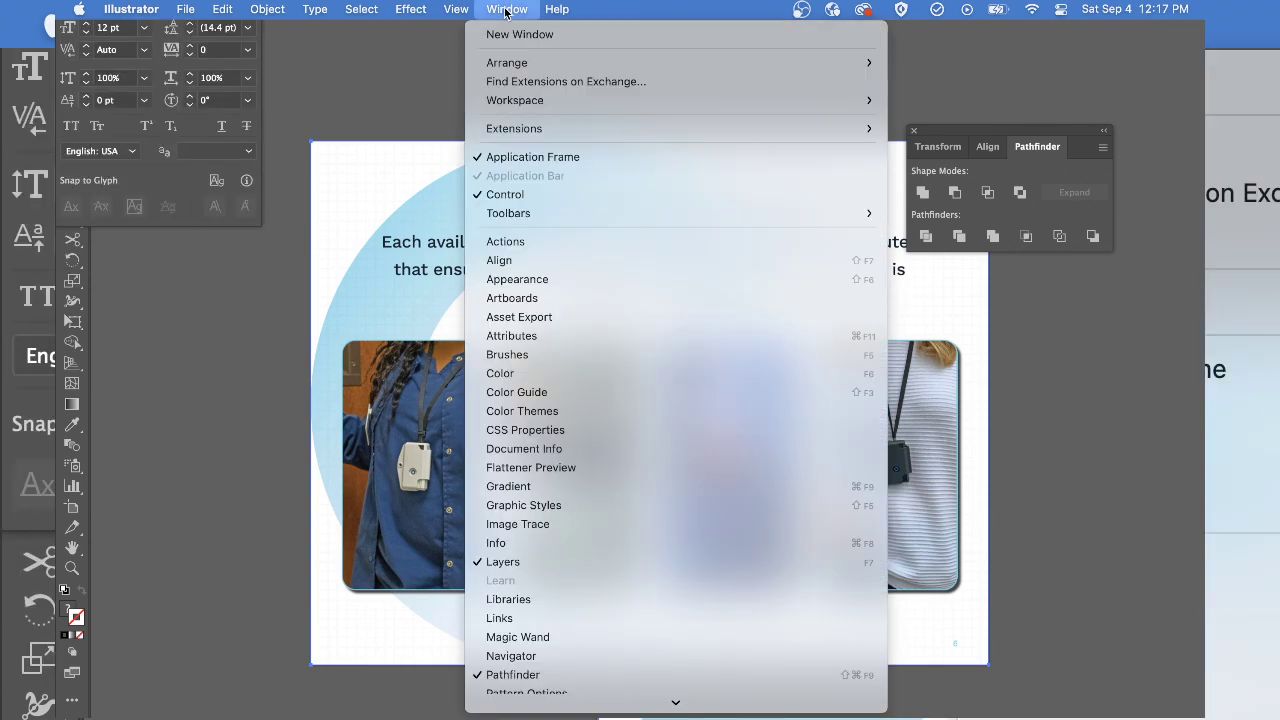
left_click(554, 619)
left_click(168, 48)
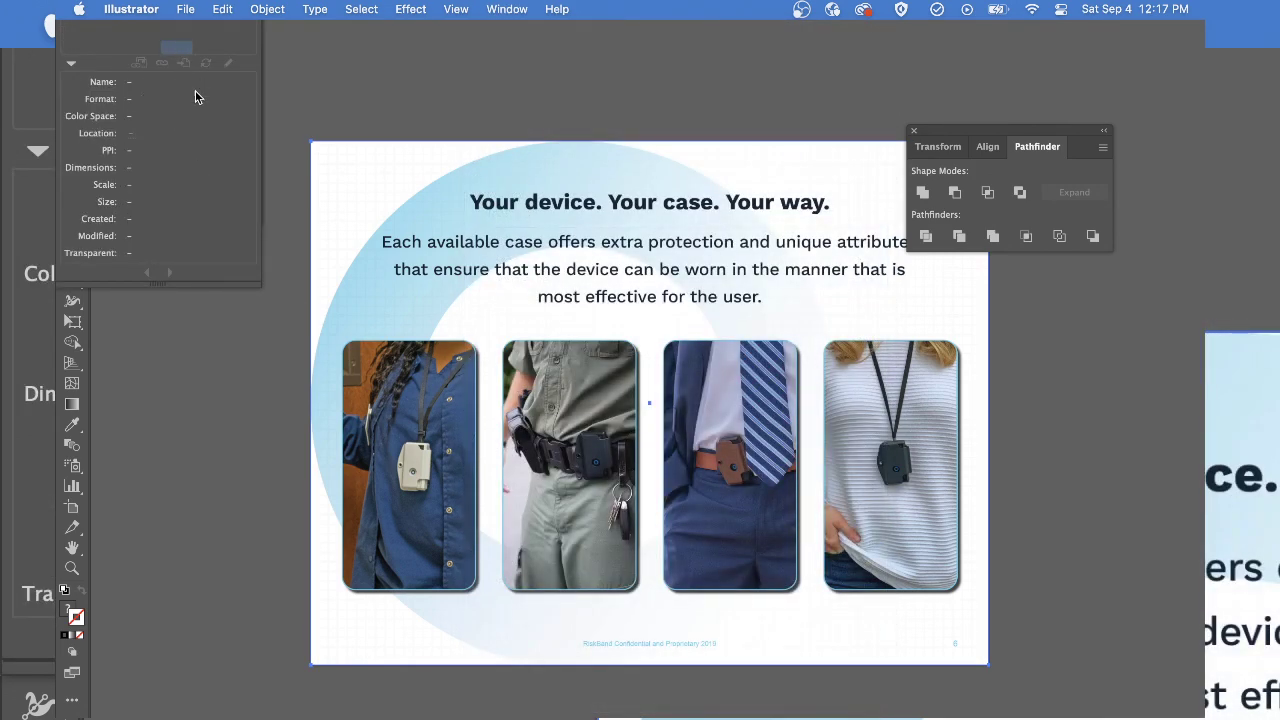
left_click_drag(250, 275, 293, 400)
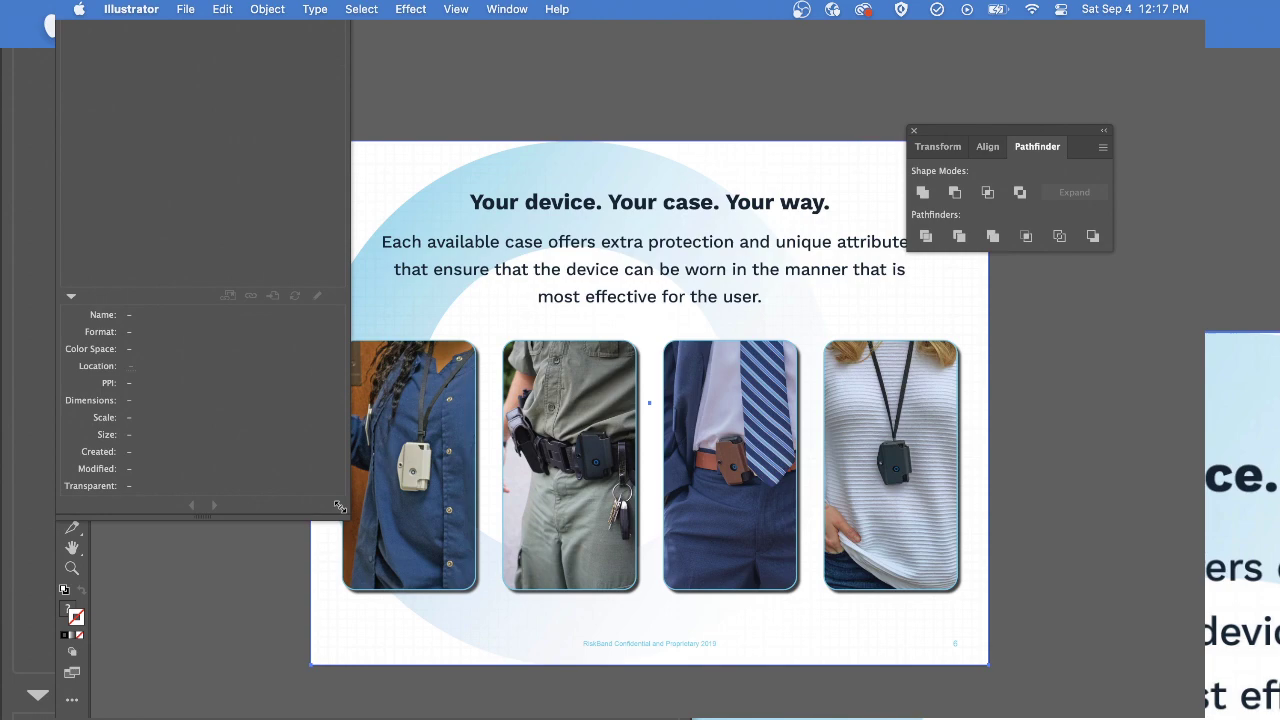
left_click_drag(340, 507, 261, 242)
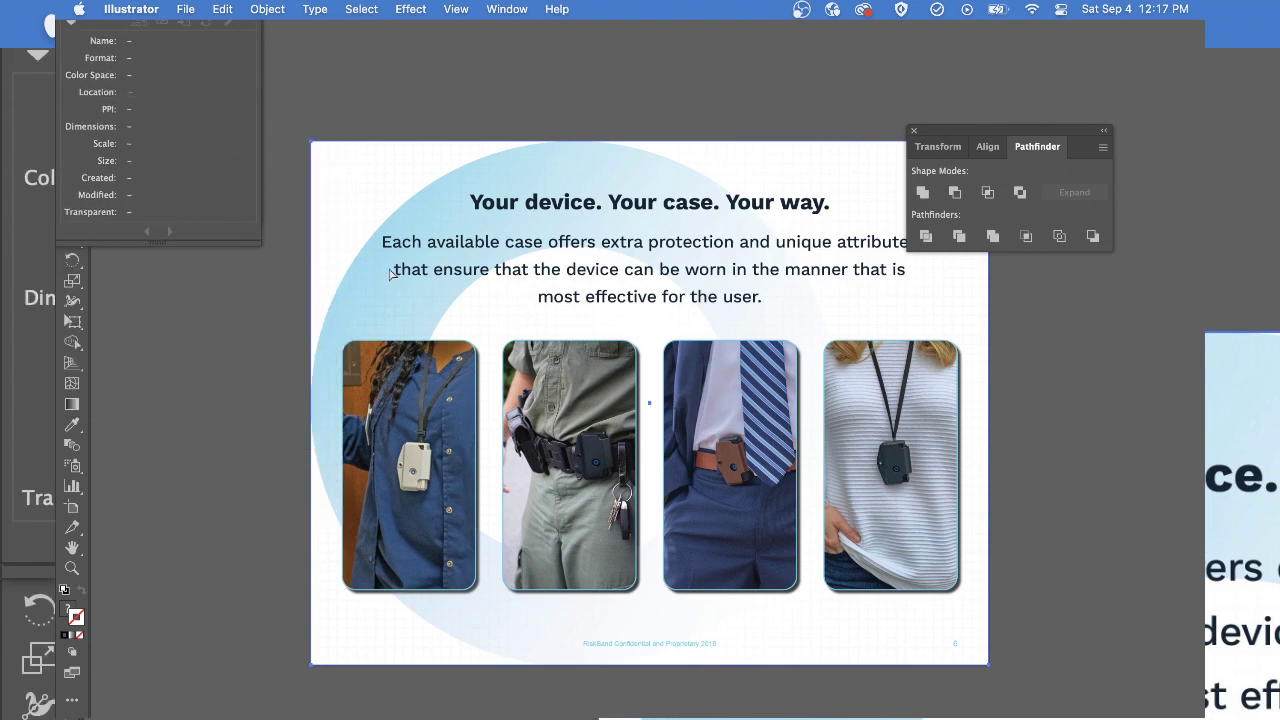
Reset to the Essentials Classic workspace and dock the Links panel at the top right.
left_click(505, 9)
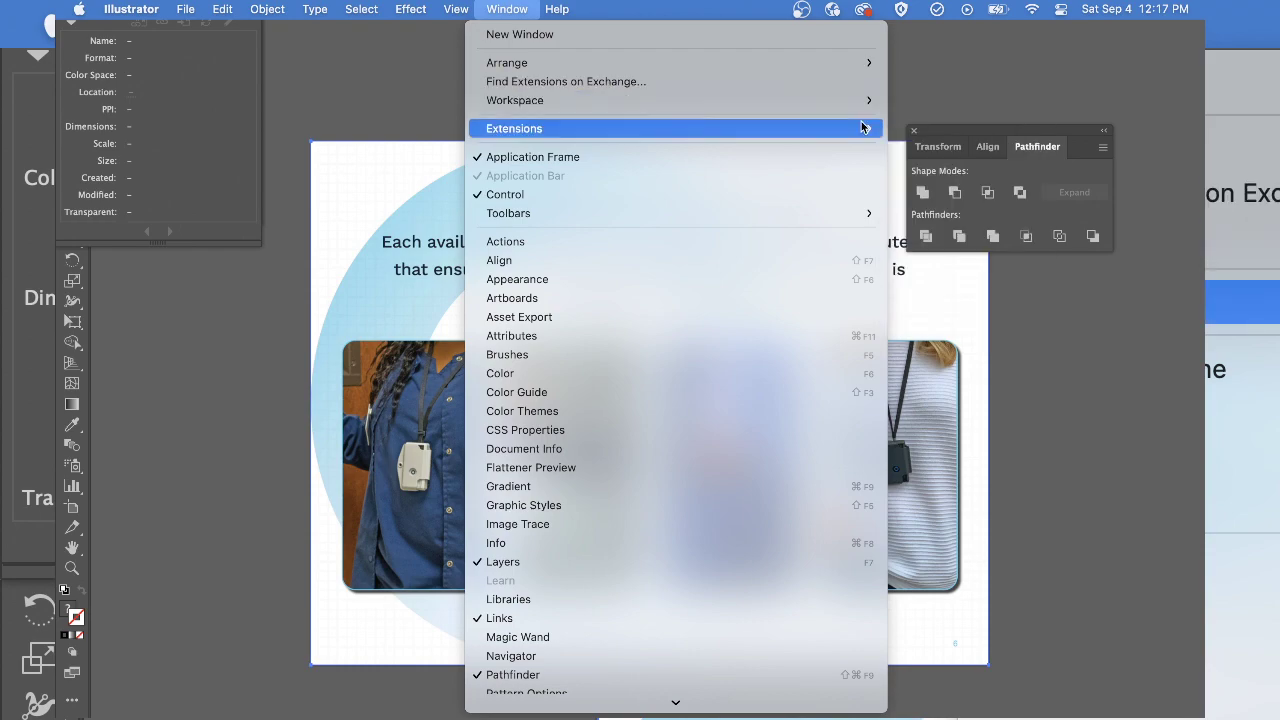
mouse_move(865, 100)
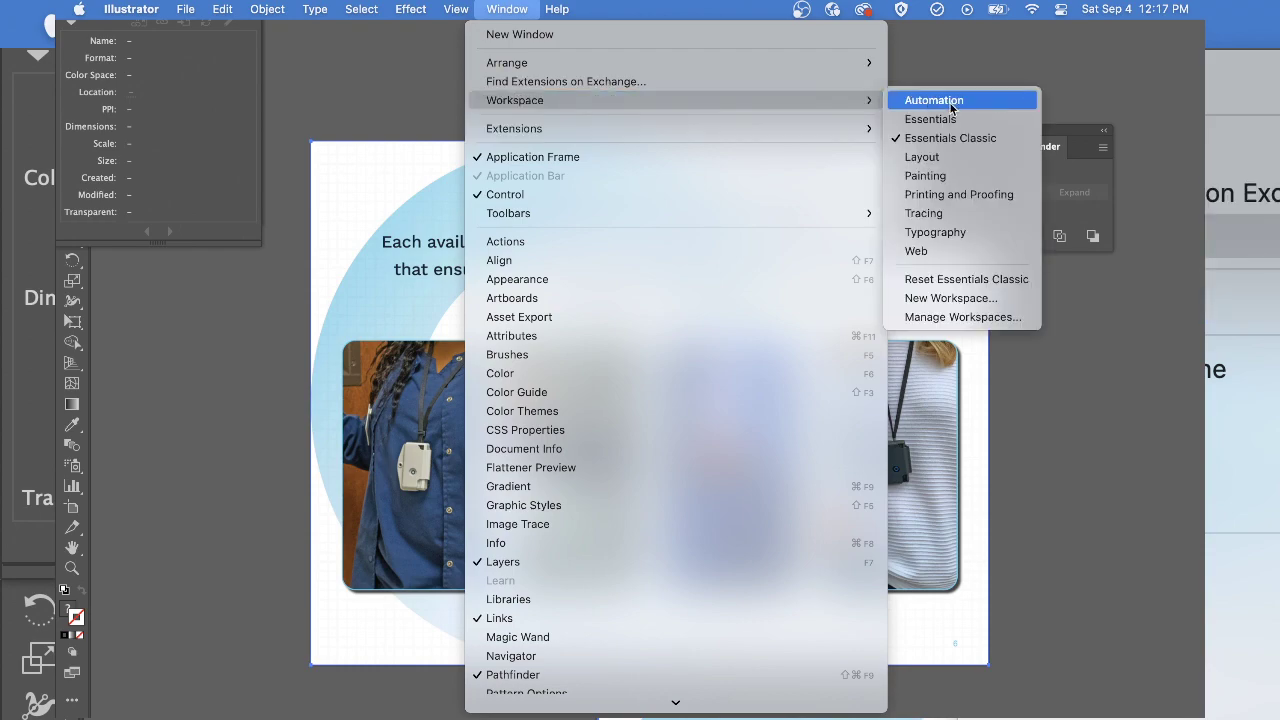
left_click(940, 284)
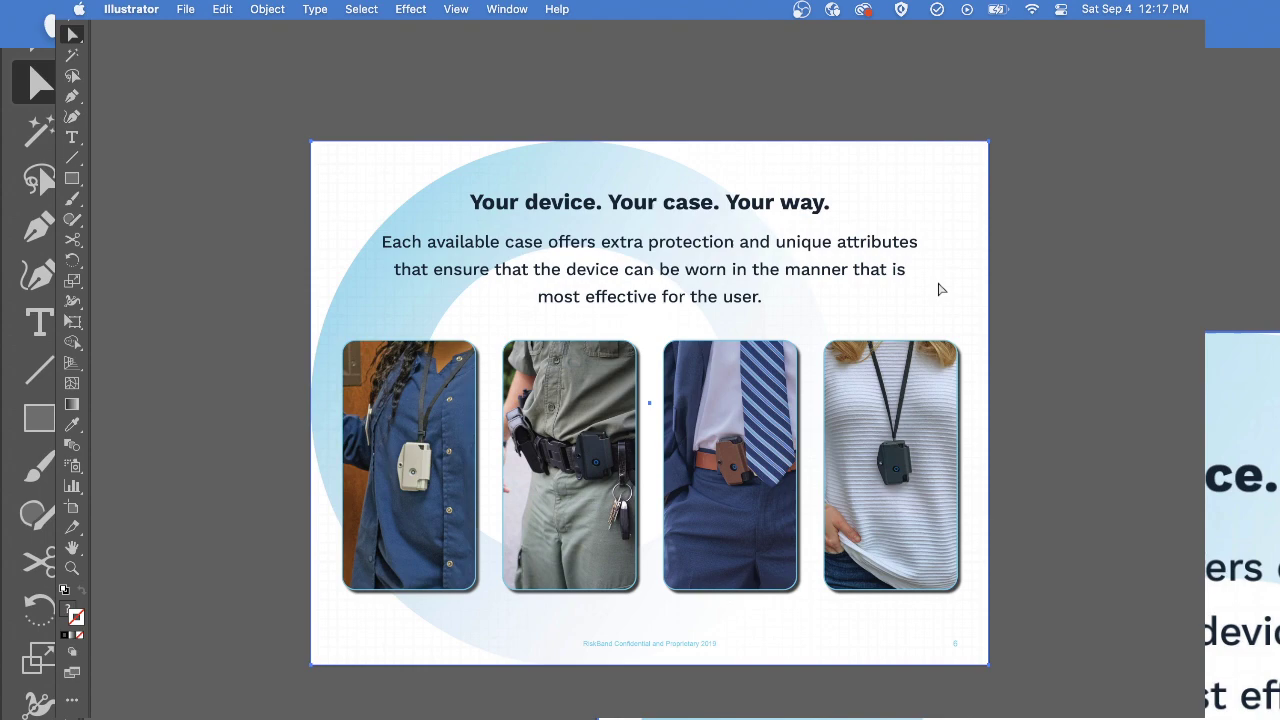
left_click(507, 9)
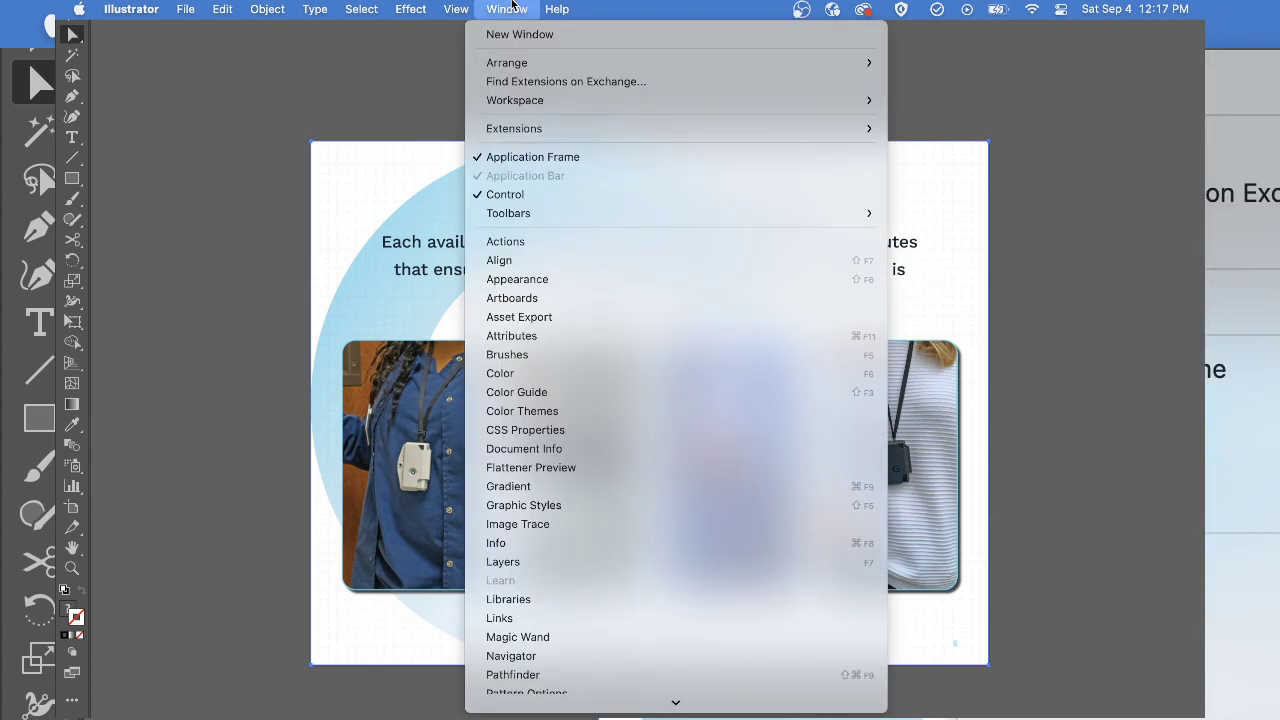
left_click(556, 617)
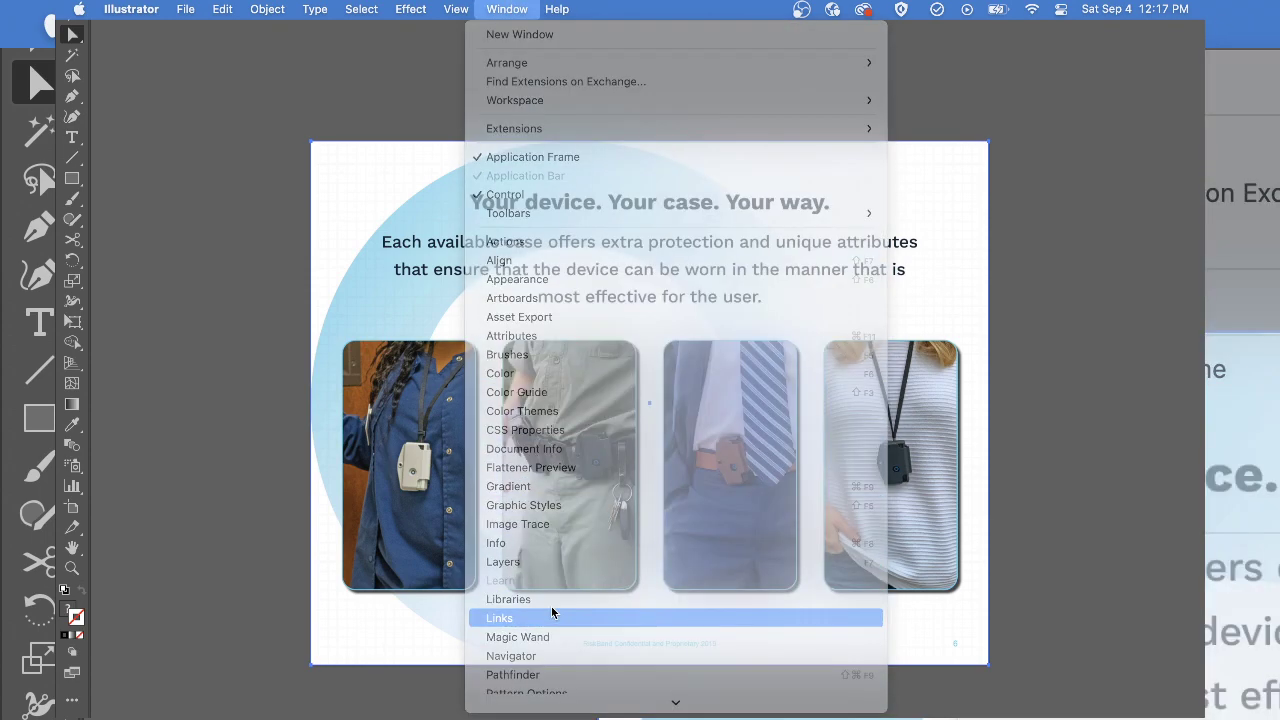
left_click_drag(552, 325, 1110, 34)
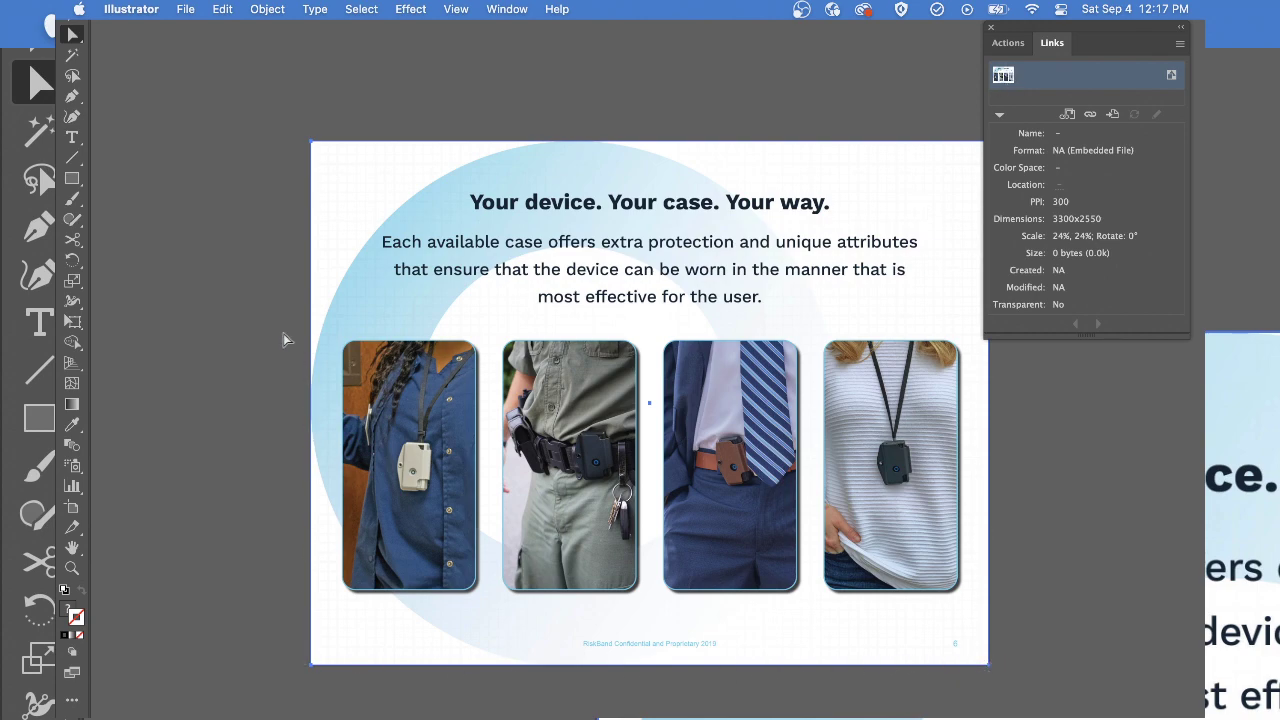
Replace the slide's embedded image with a linked 6.psd from the --Rebuild folder.
key("super+shift+p")
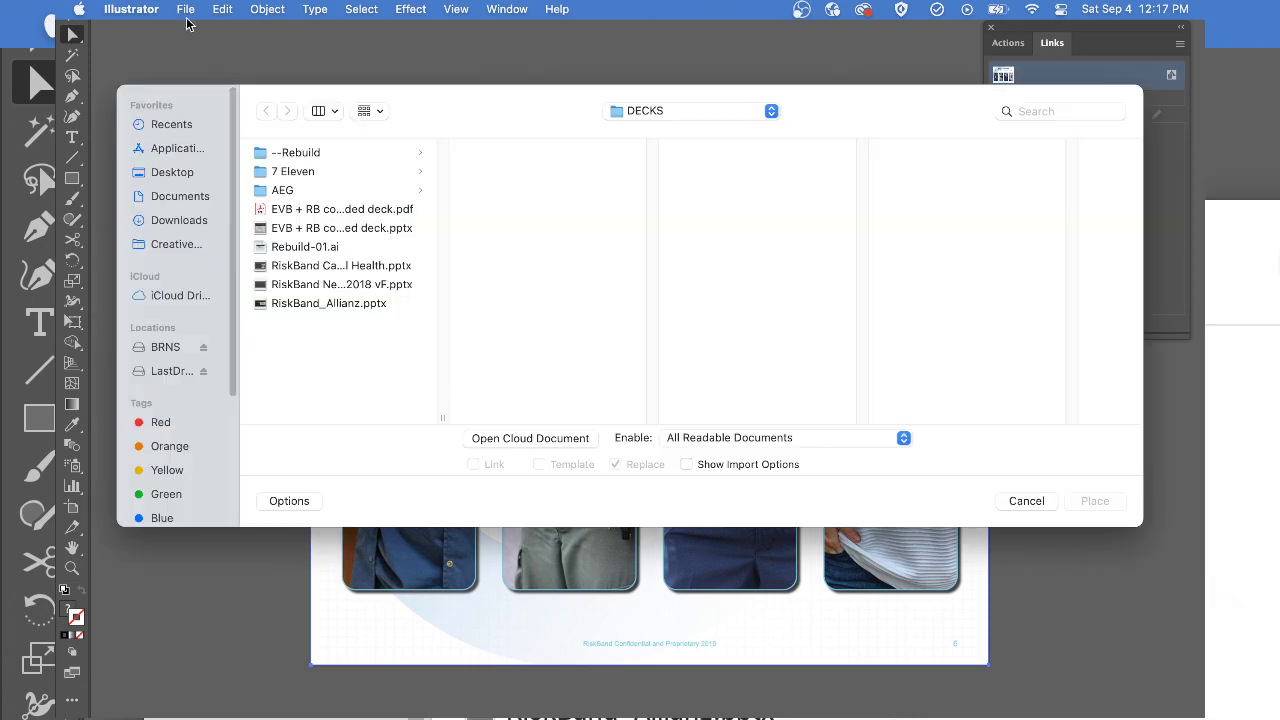
left_click(300, 152)
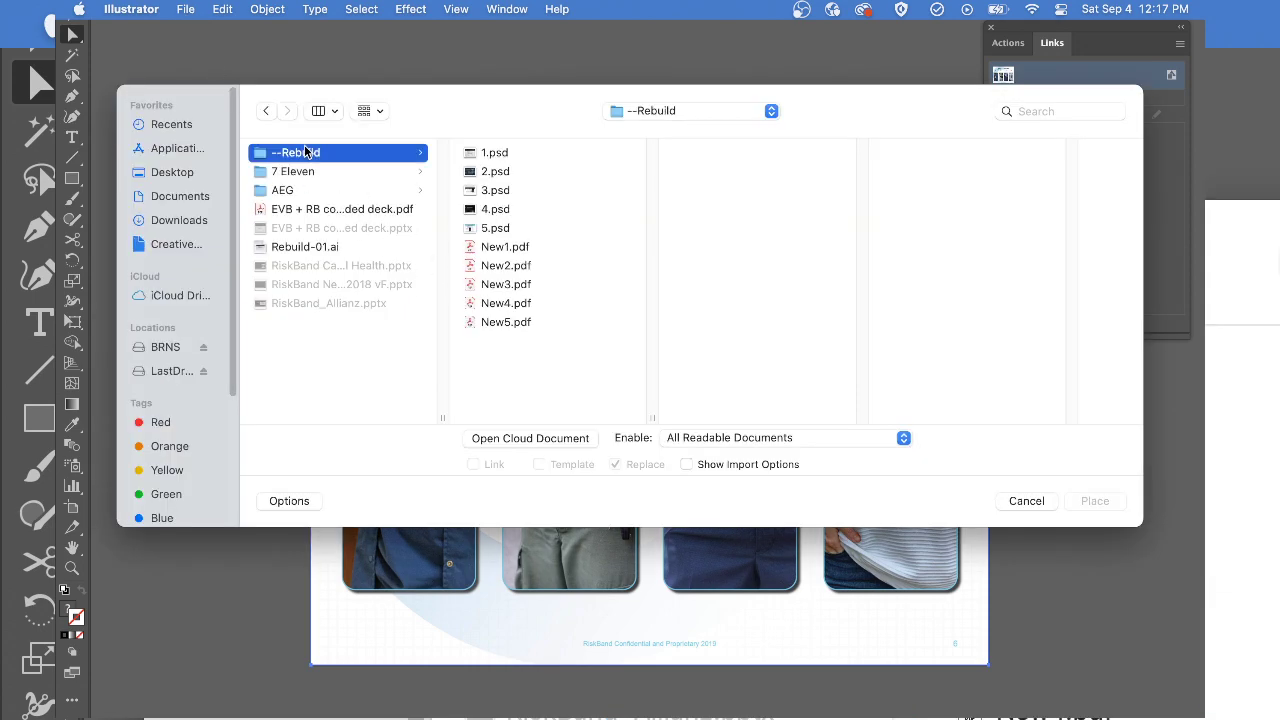
left_click(470, 249)
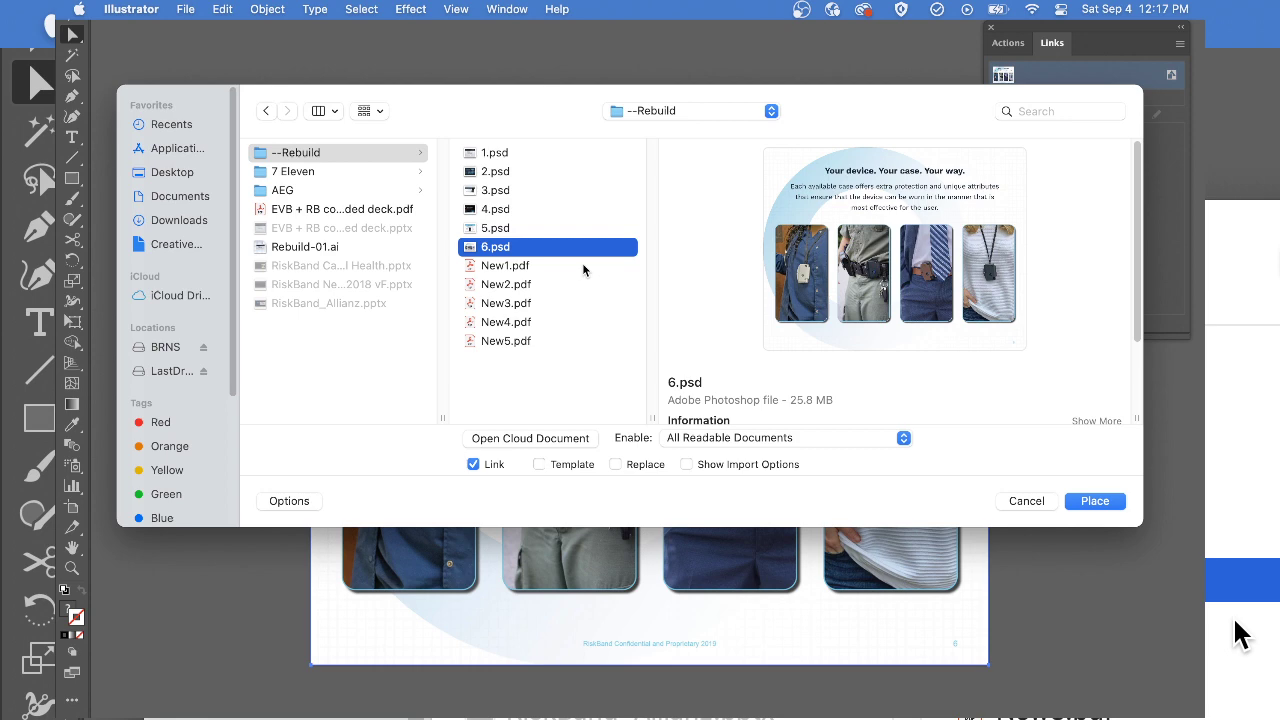
left_click(641, 465)
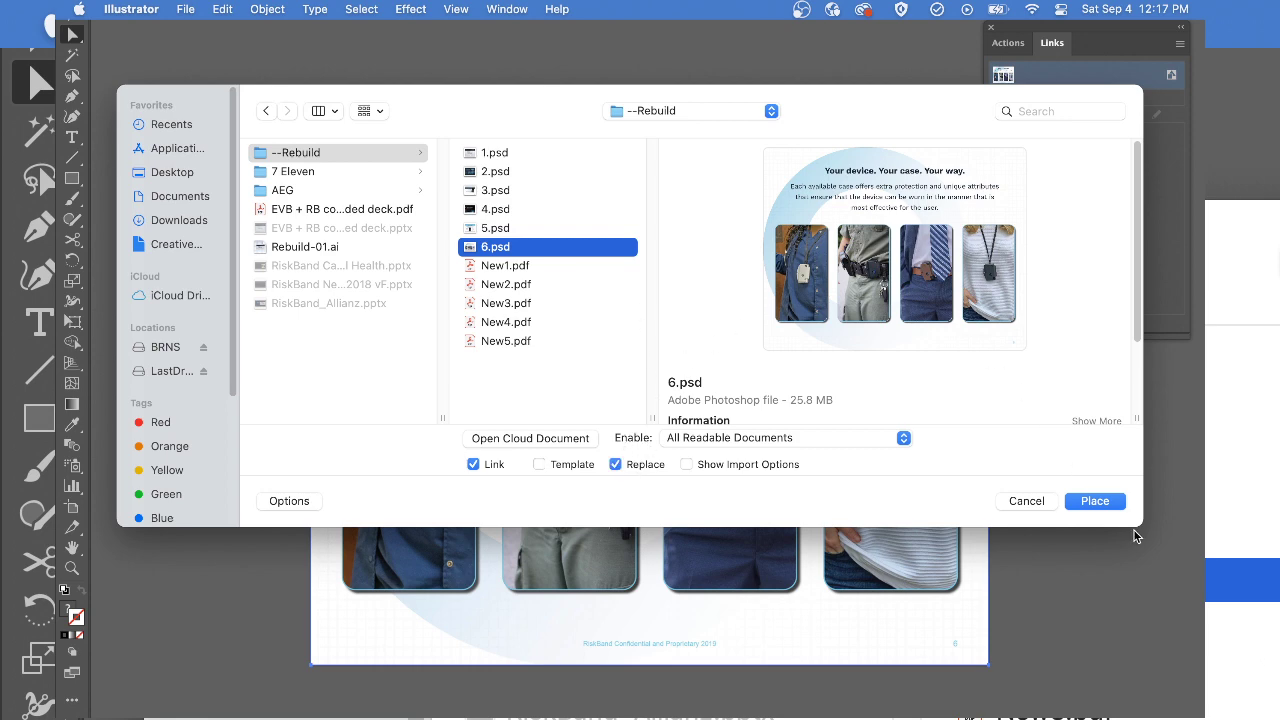
left_click(1113, 502)
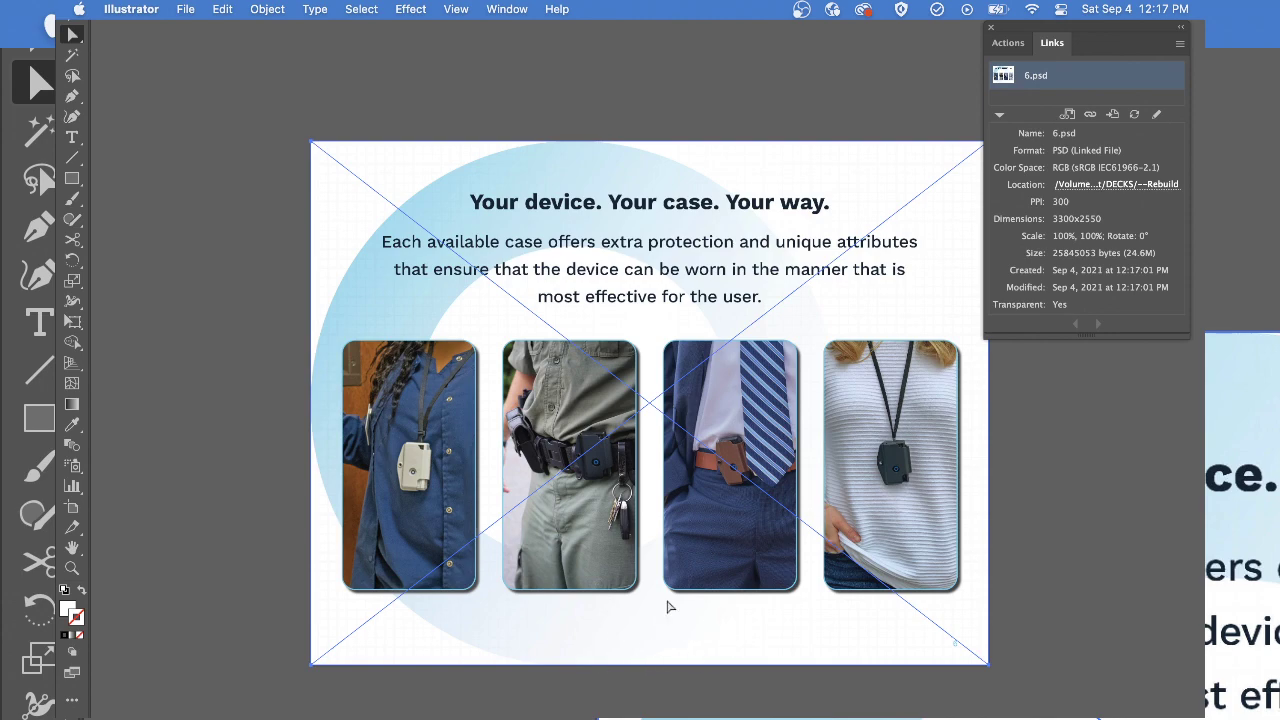
Take the footer from the New2.pdf chart slide and return to EVB + RB co-branded deck.pdf.
left_click(508, 9)
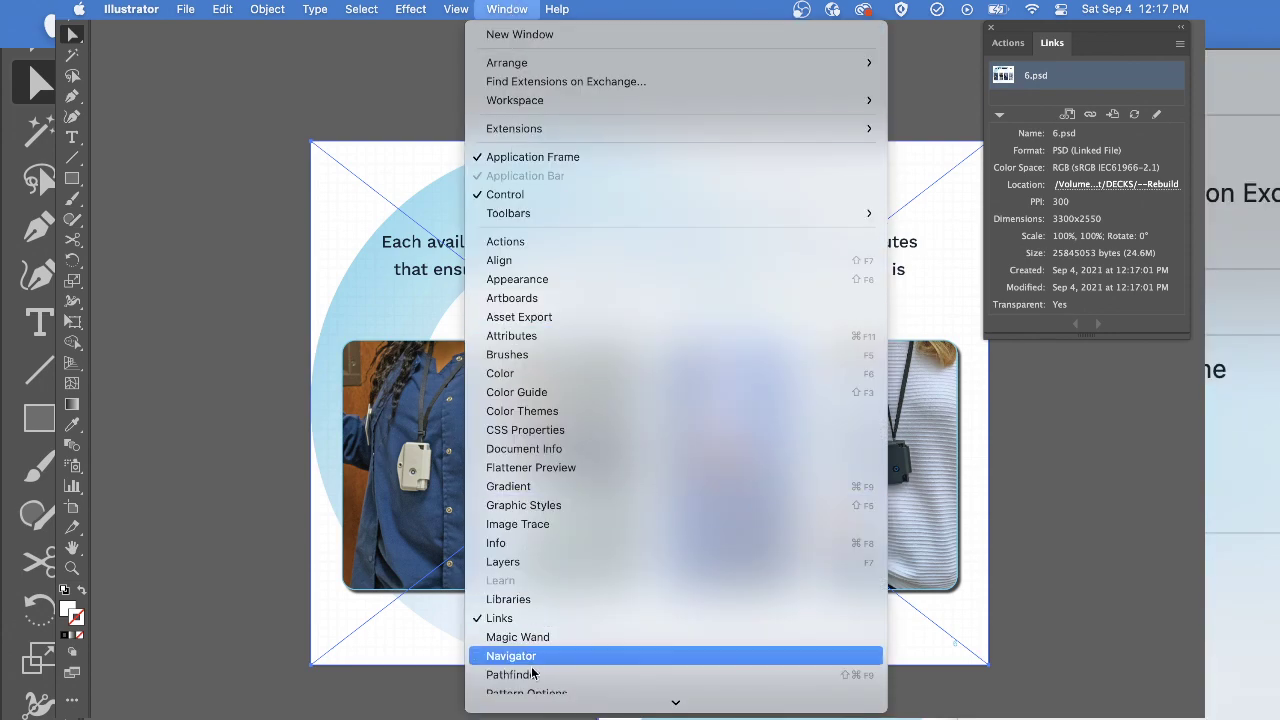
mouse_move(530, 706)
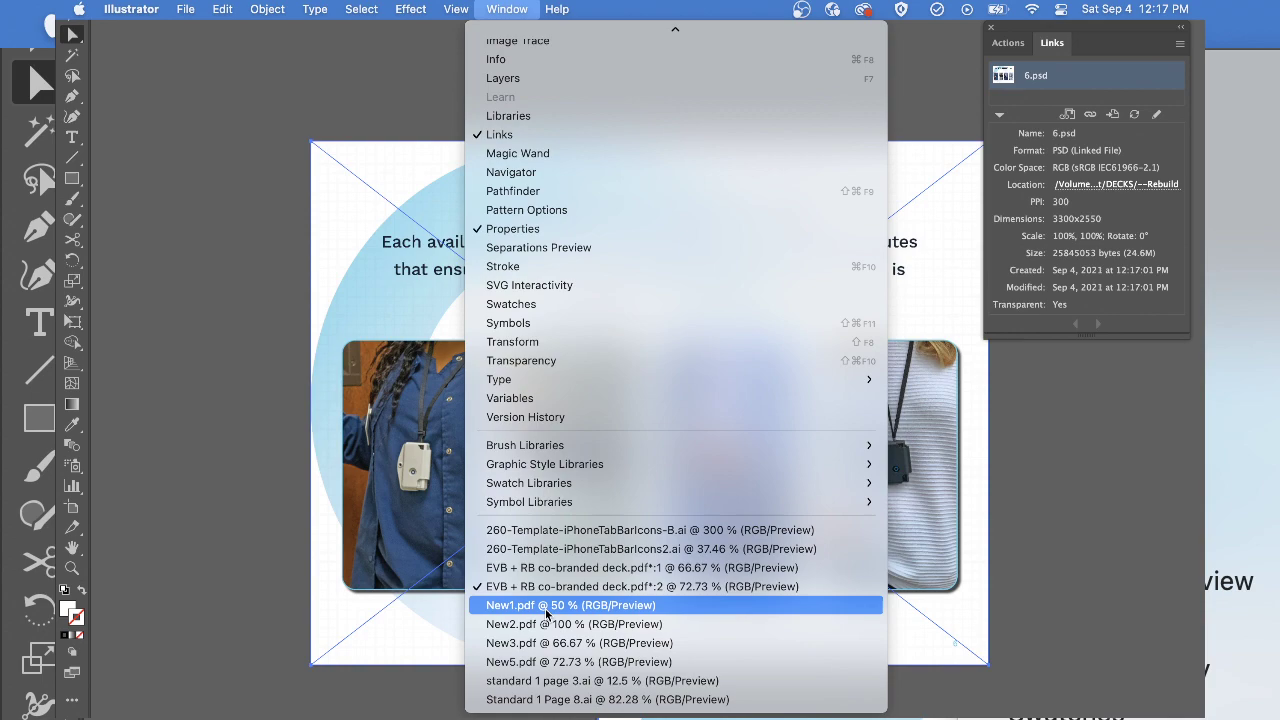
left_click(545, 620)
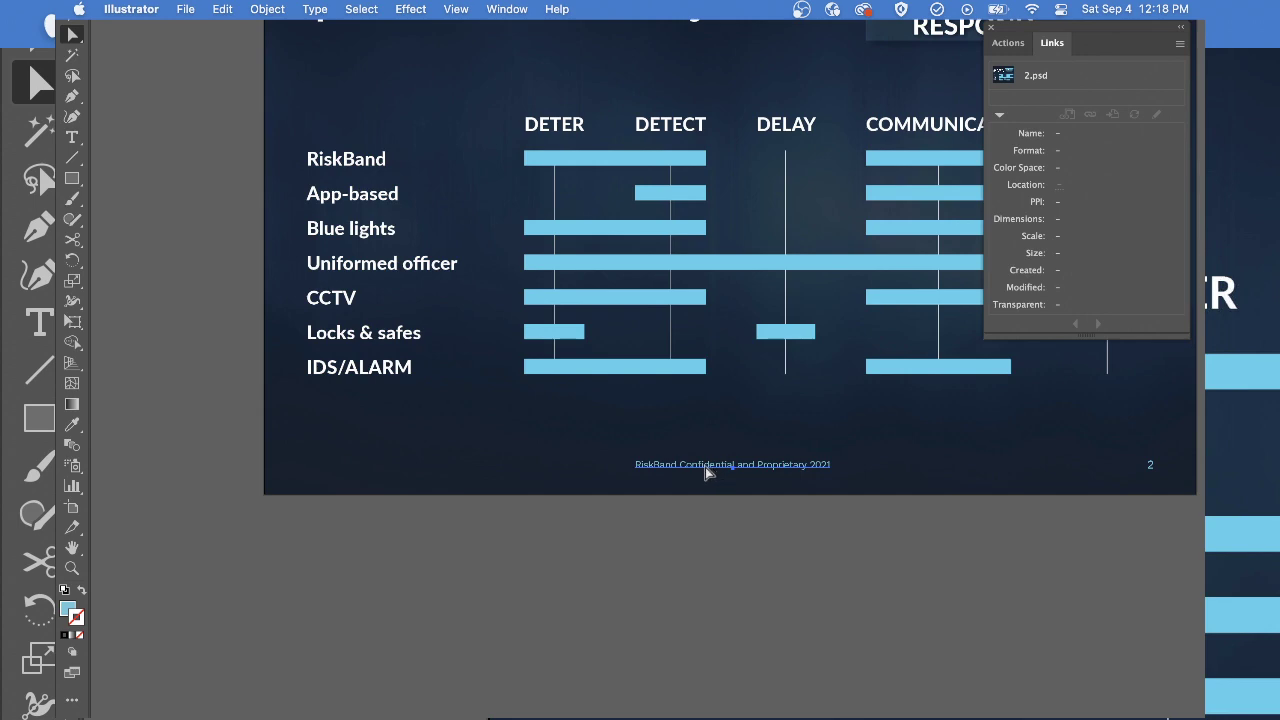
left_click(707, 471)
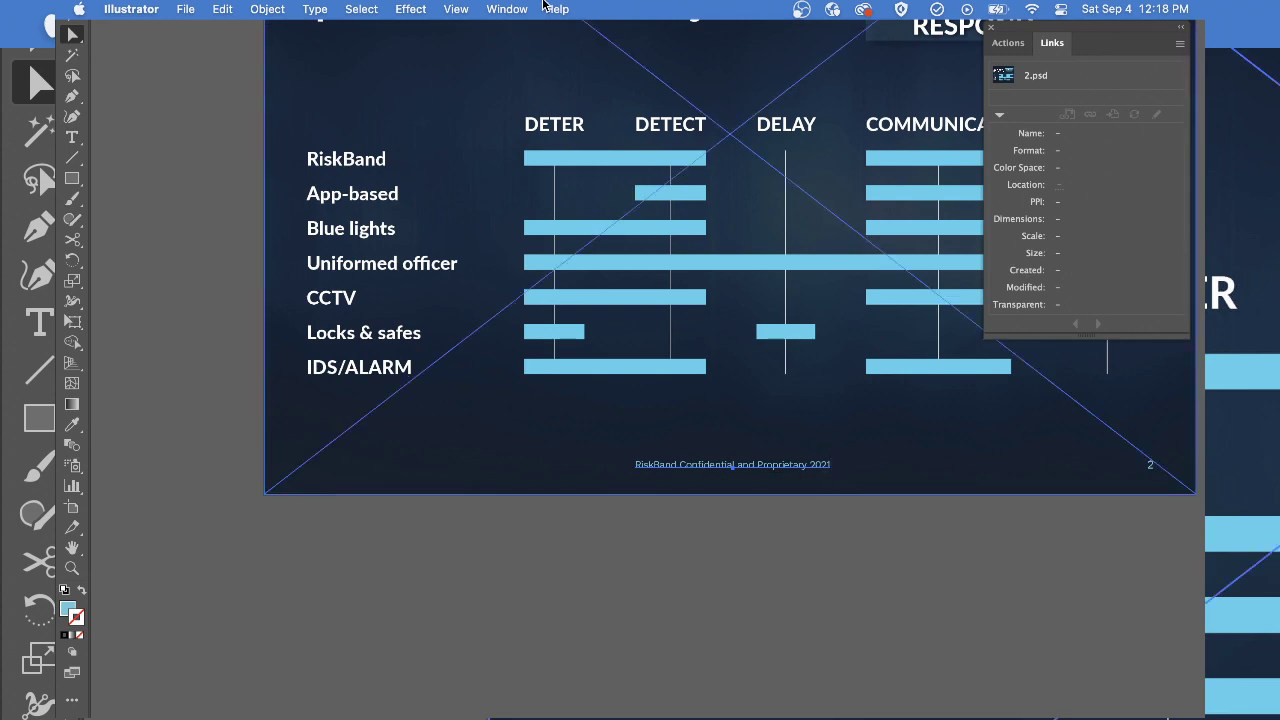
left_click(507, 9)
scroll(603, 700, "down", 10)
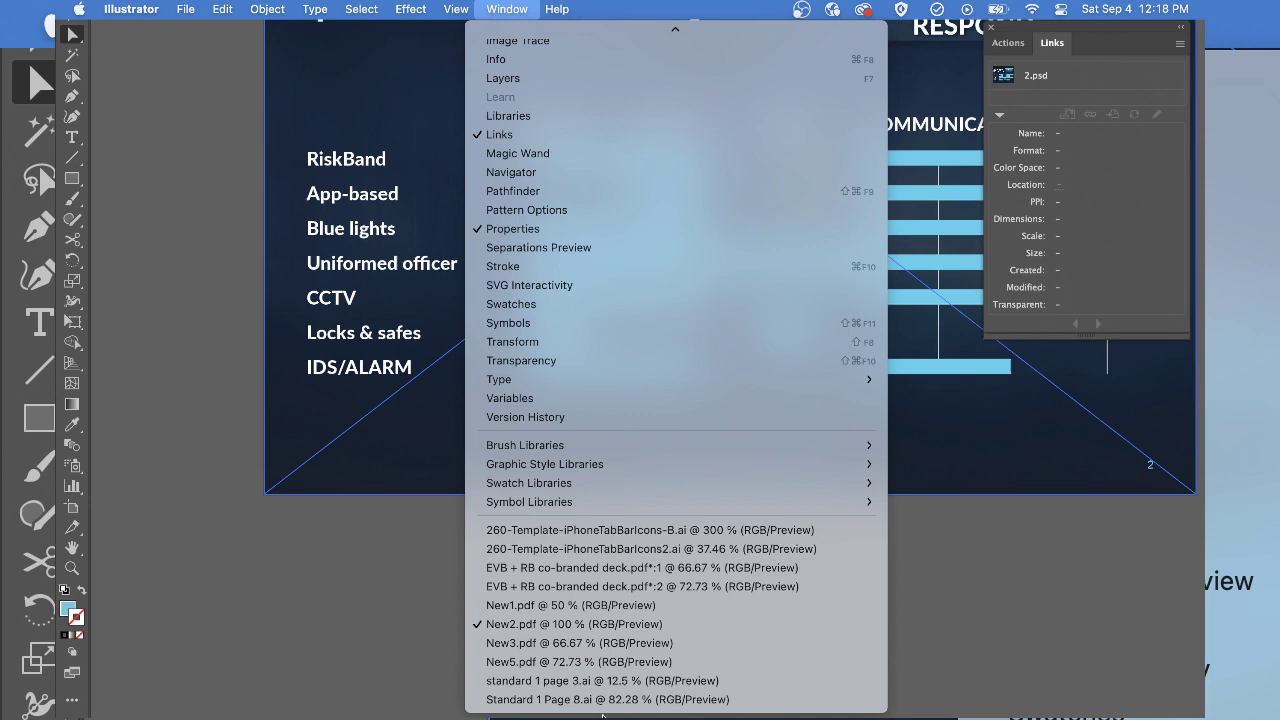
left_click(590, 568)
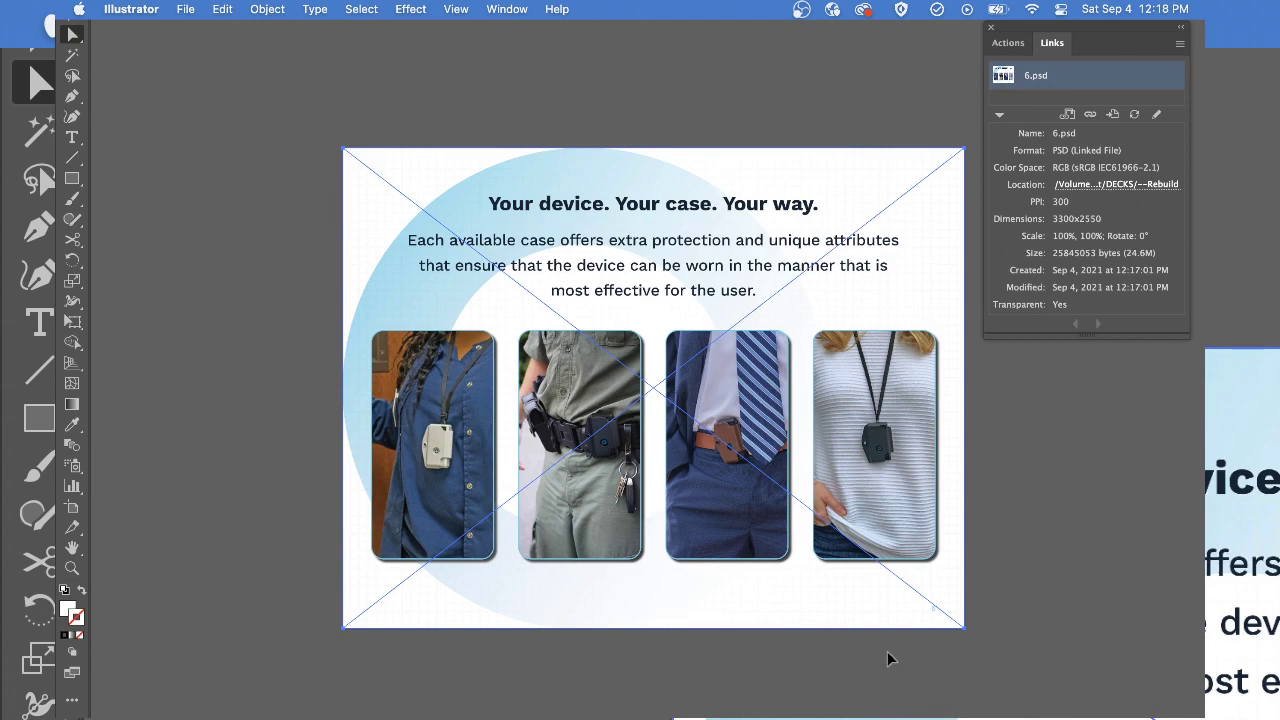
Save the slide as New6.pdf in --Rebuild with the default PDF options.
left_click(888, 653)
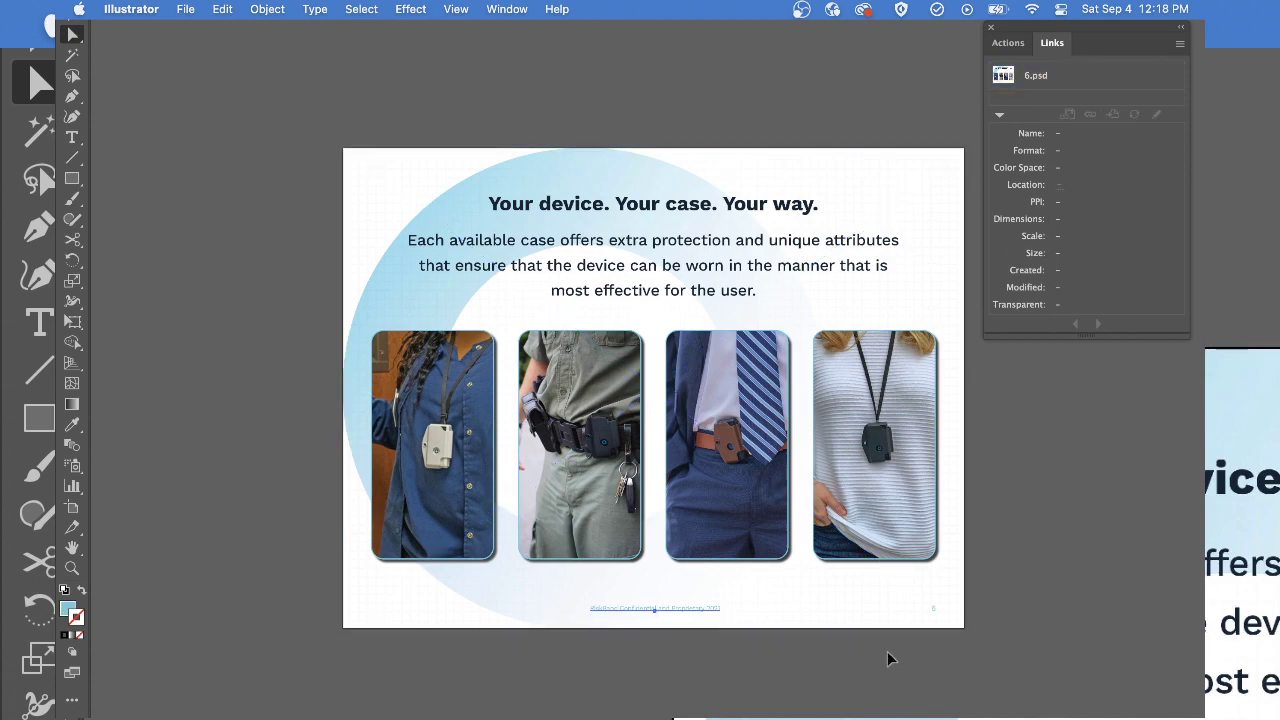
key("super+shift+s")
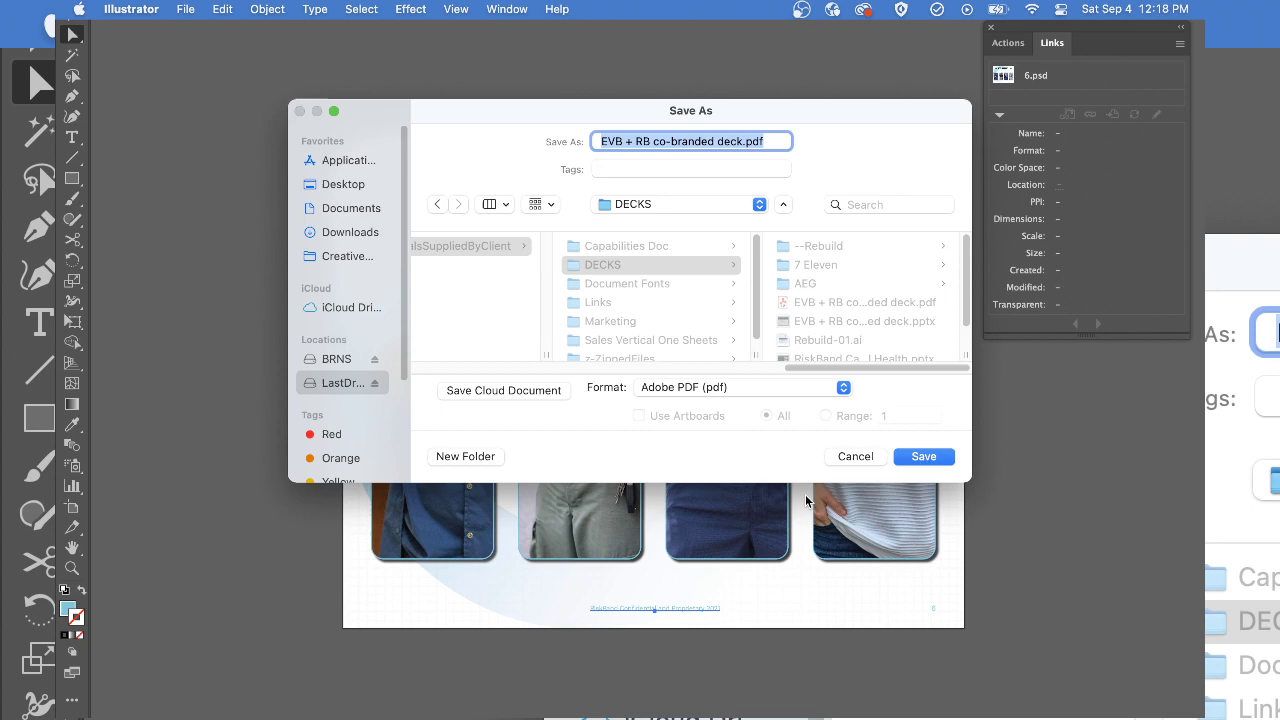
left_click(818, 248)
scroll(812, 350, "down", 3)
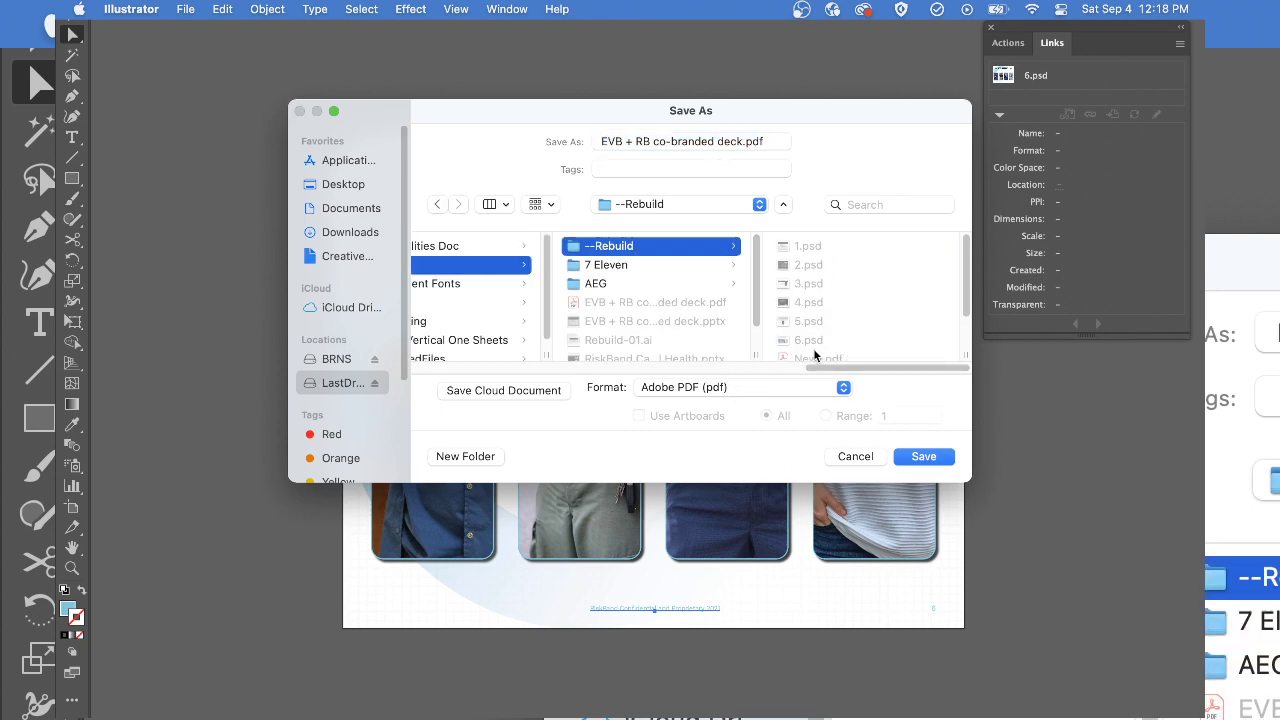
left_click(813, 345)
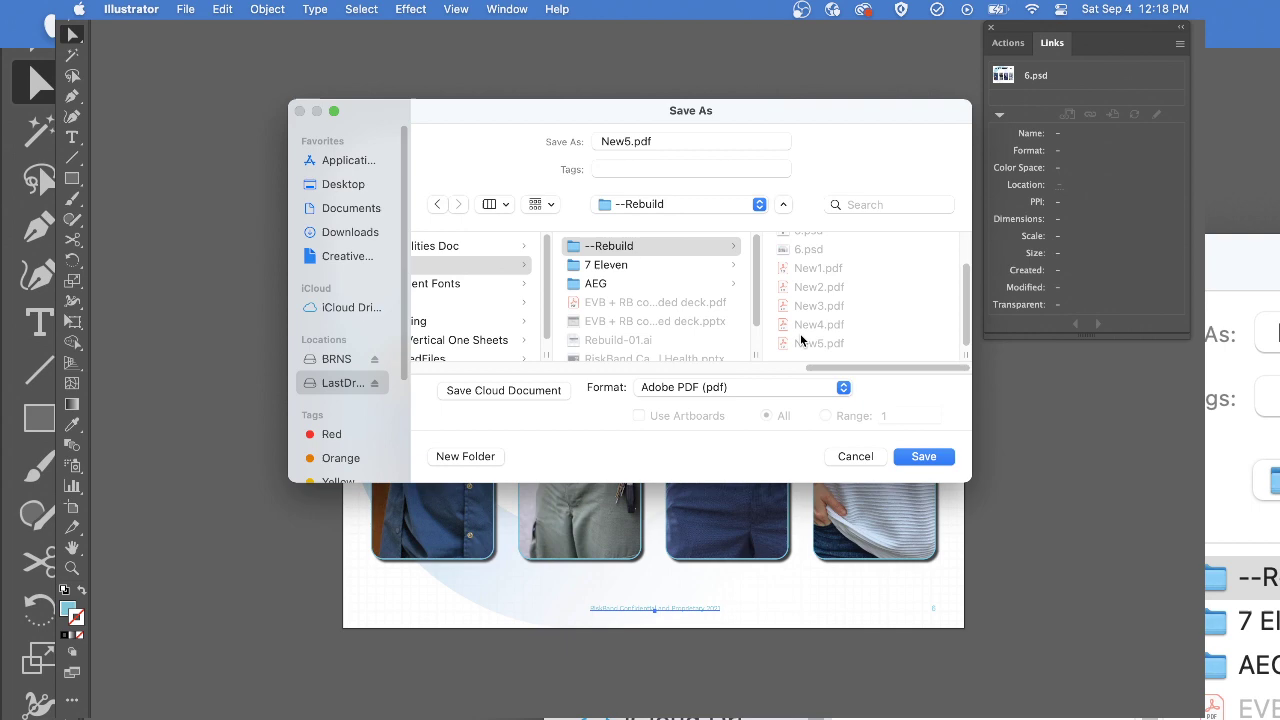
left_click(632, 141)
key("BackSpace")
type("6")
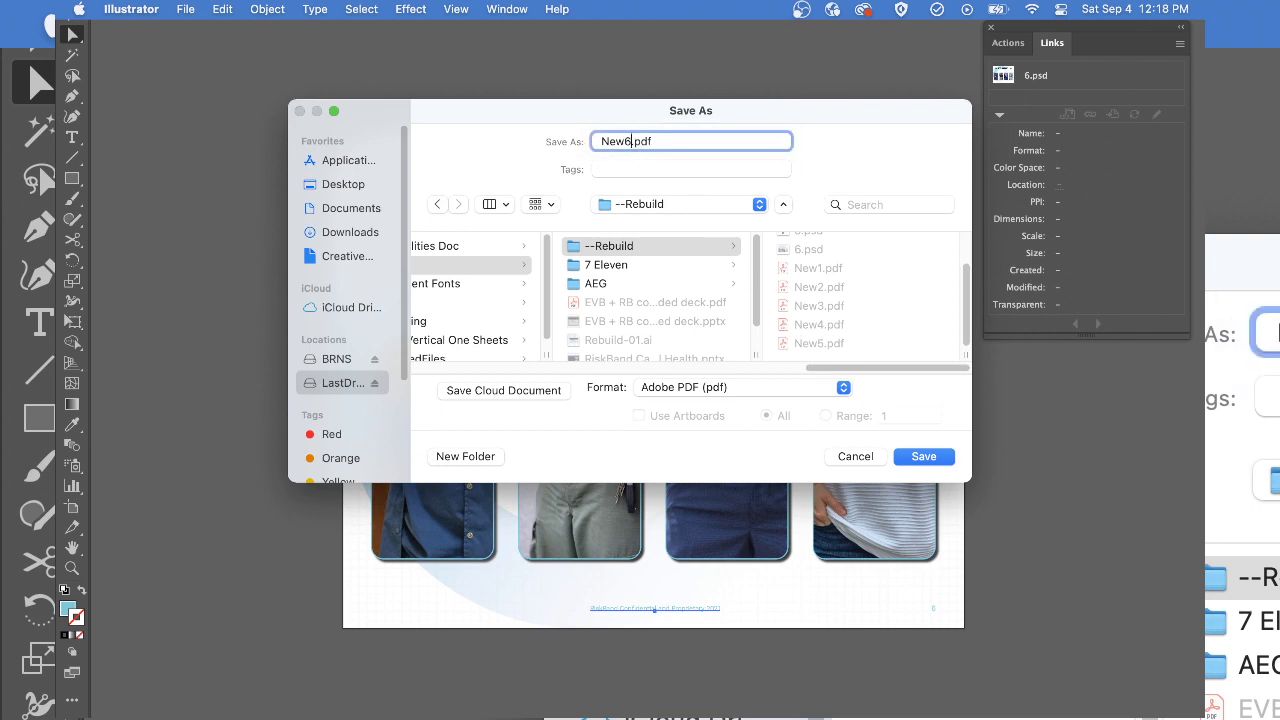
left_click(924, 457)
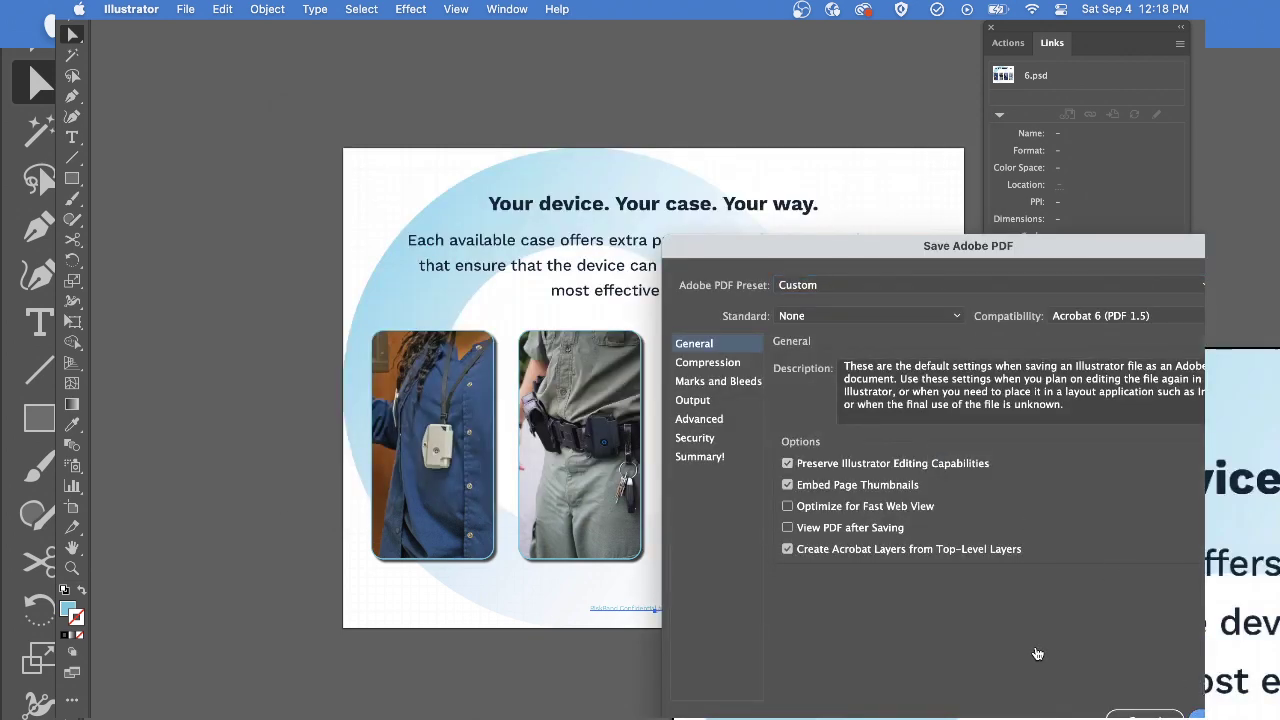
key("Return")
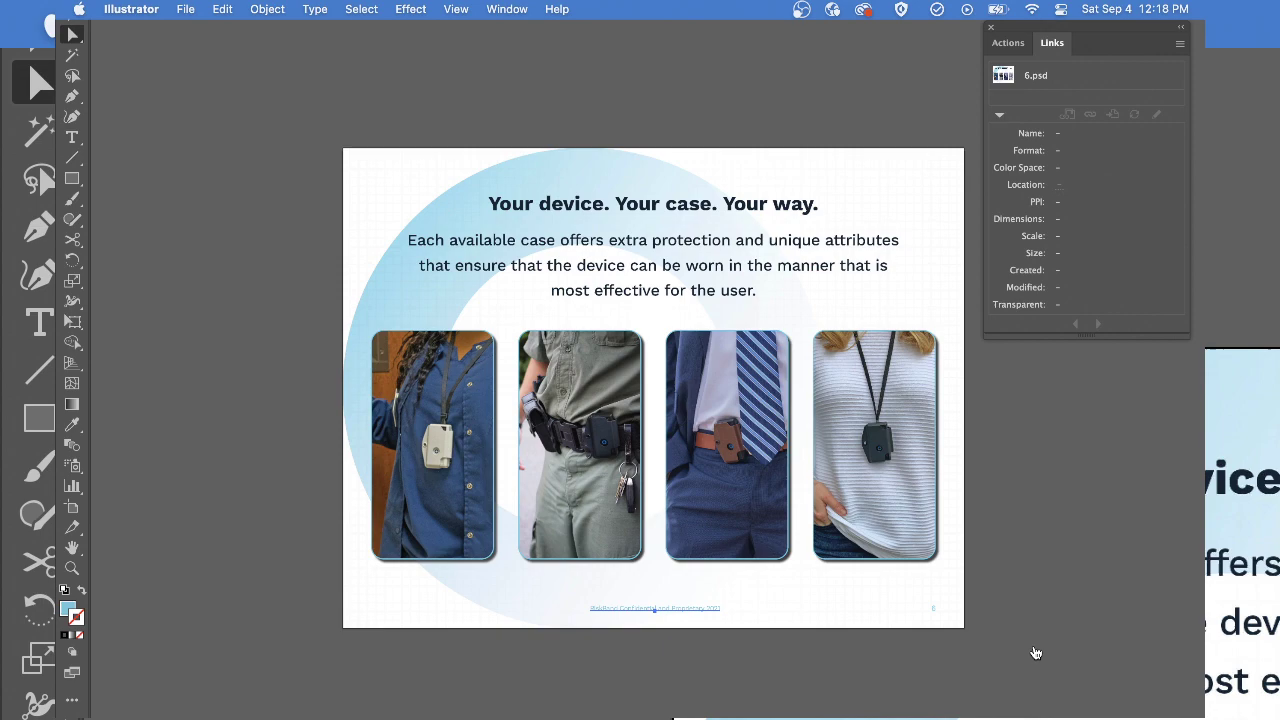
In Acrobat, insert New6.pdf after page 5 of New1.pdf.
key("super+Tab")
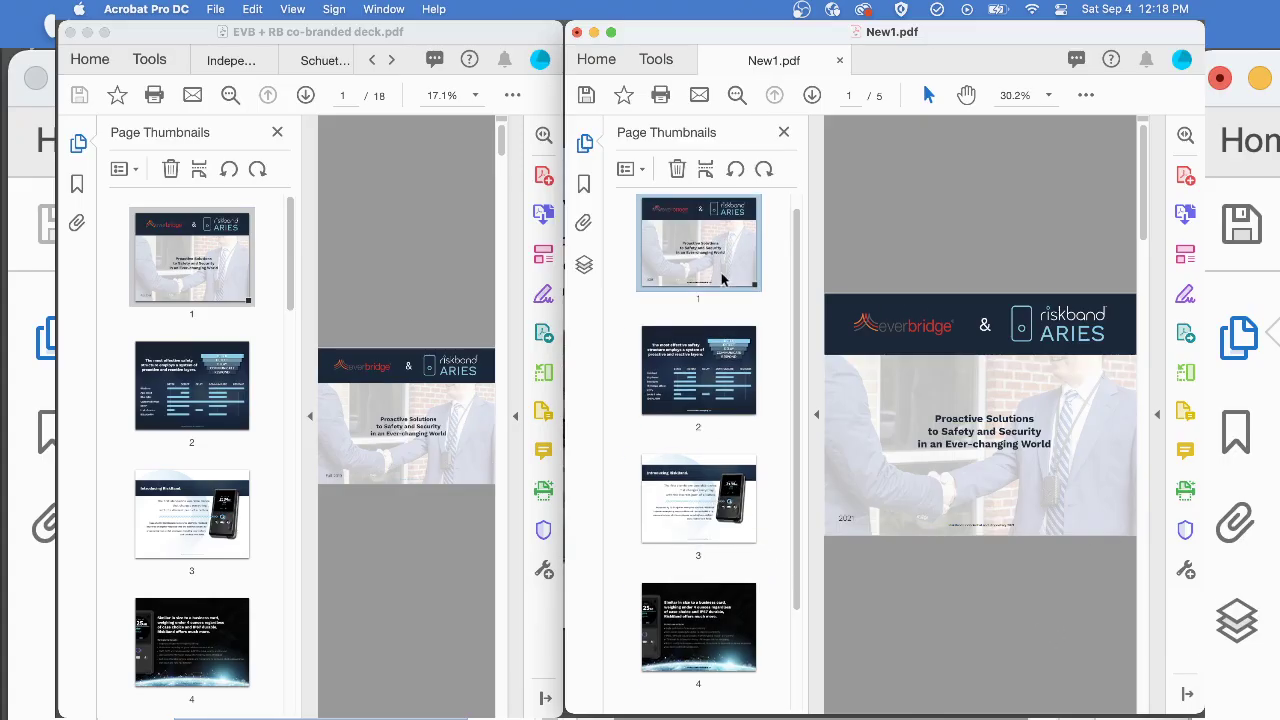
scroll(720, 277, "down", 3)
scroll(715, 560, "up", 3)
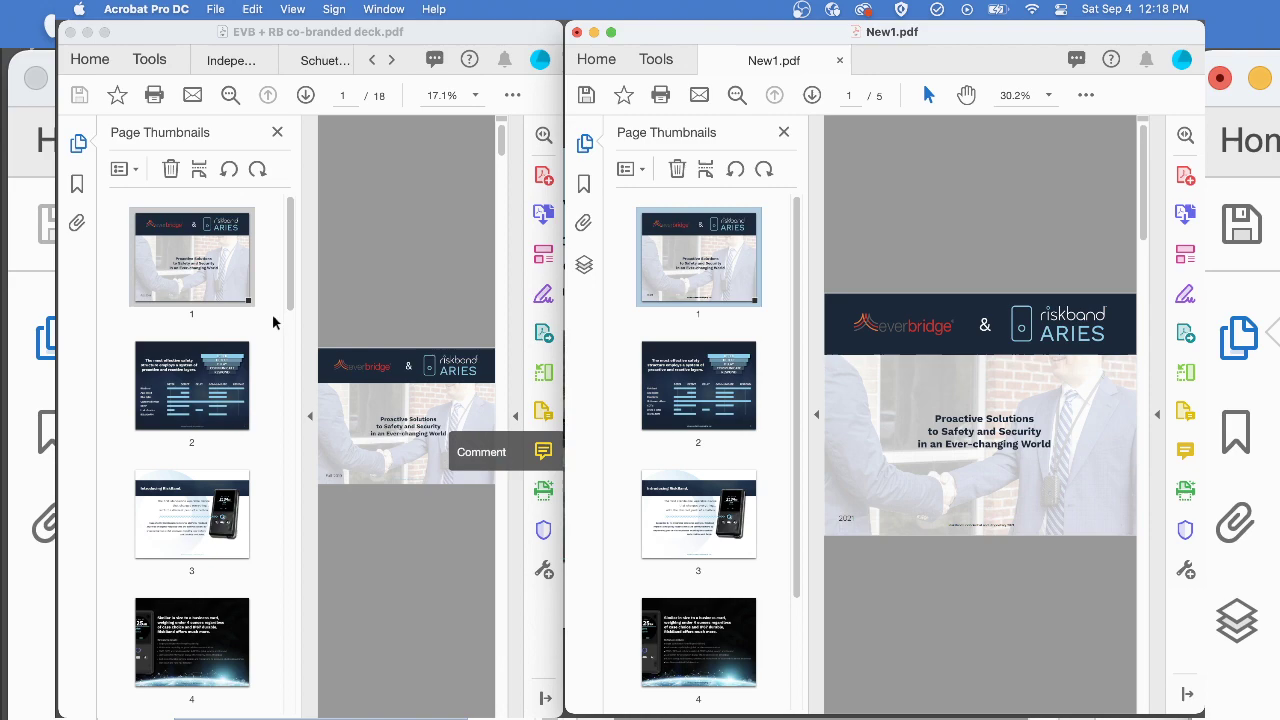
scroll(197, 338, "down", 10)
scroll(195, 337, "up", 10)
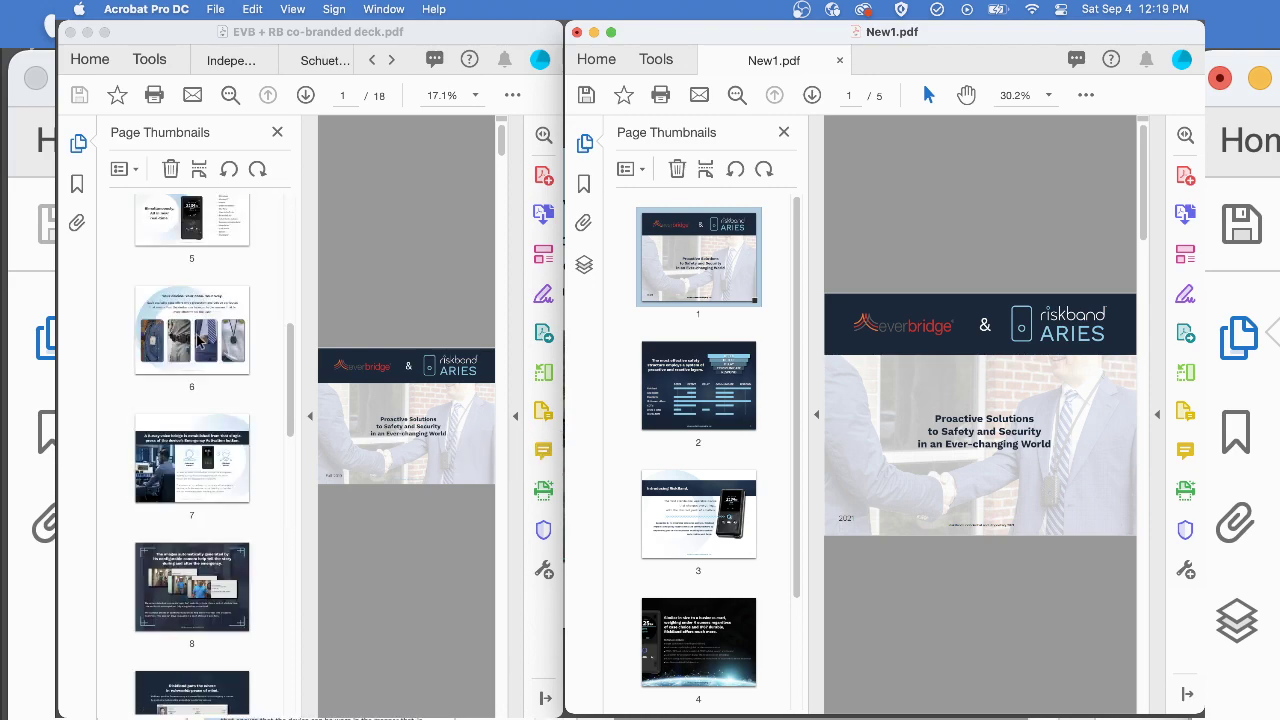
scroll(723, 297, "down", 3)
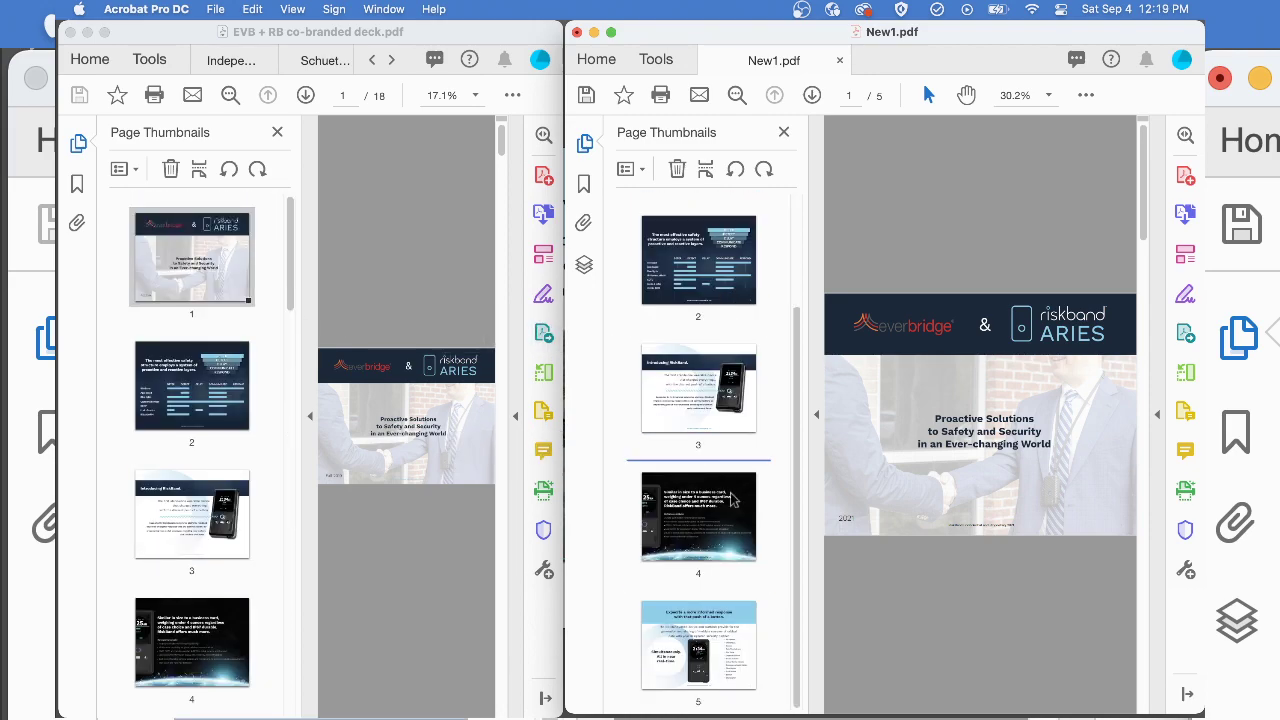
left_click(724, 632)
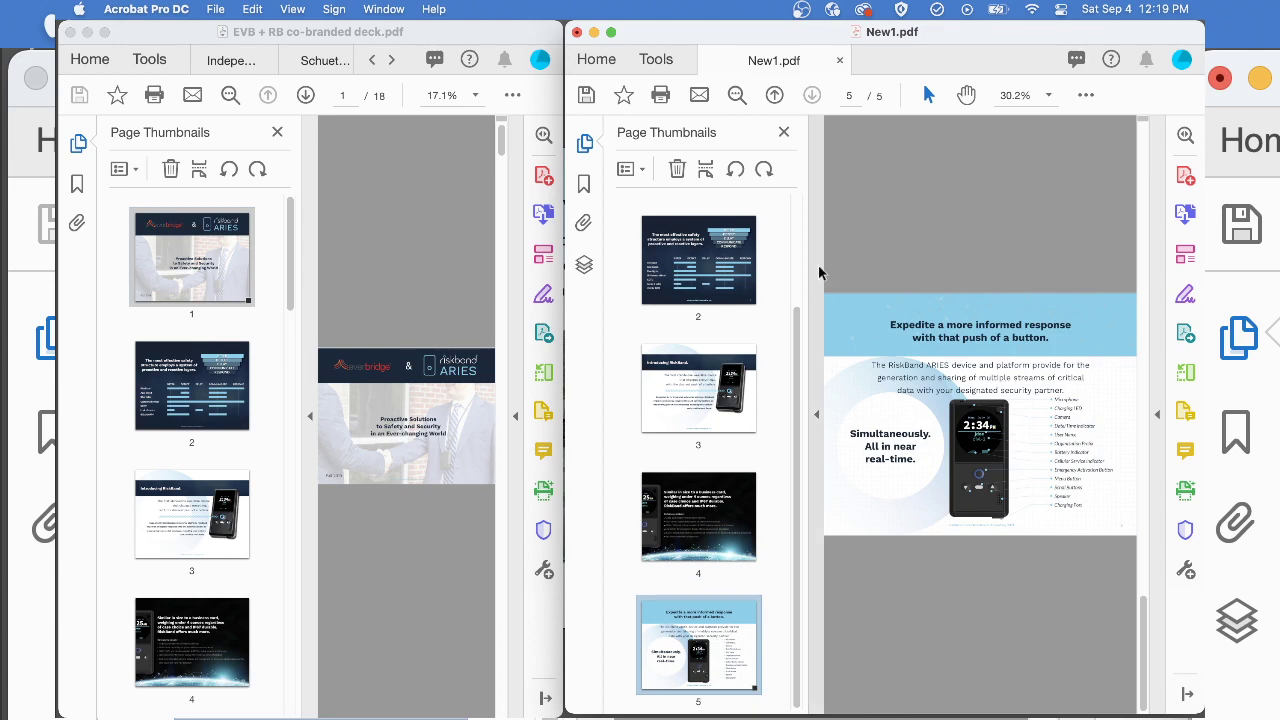
key("super+shift+i")
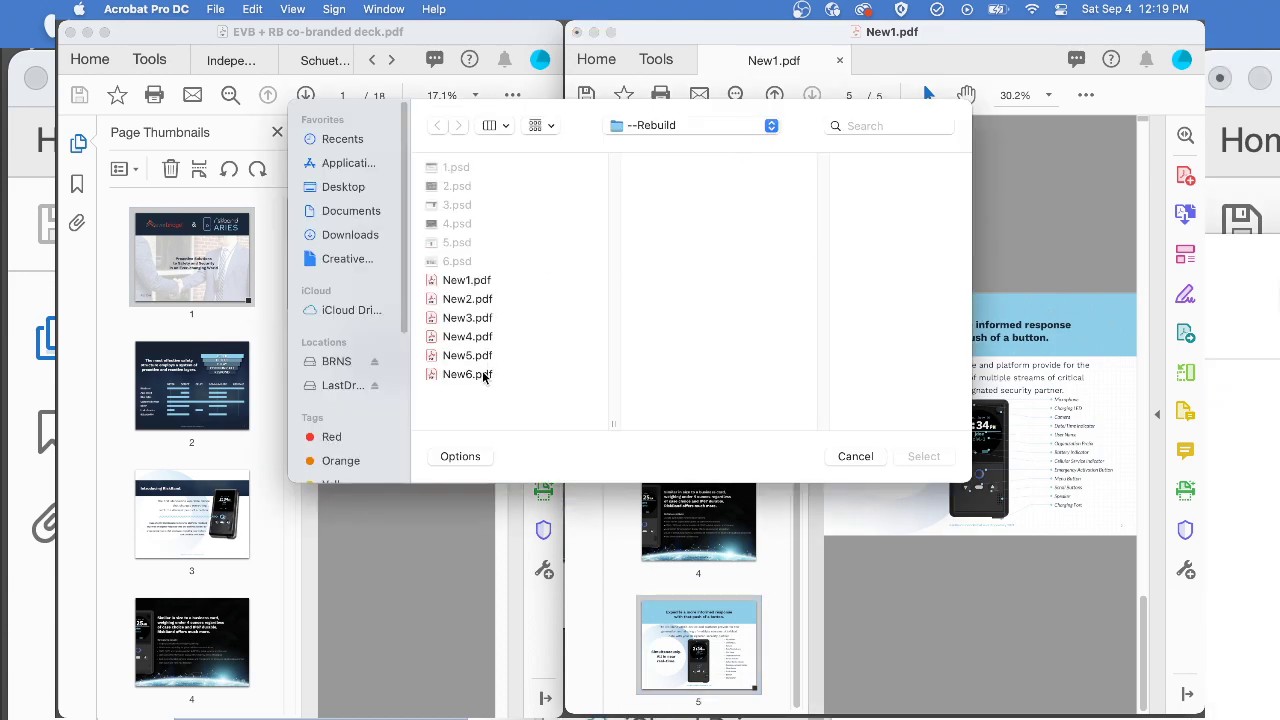
double_click(483, 377)
left_click(774, 432)
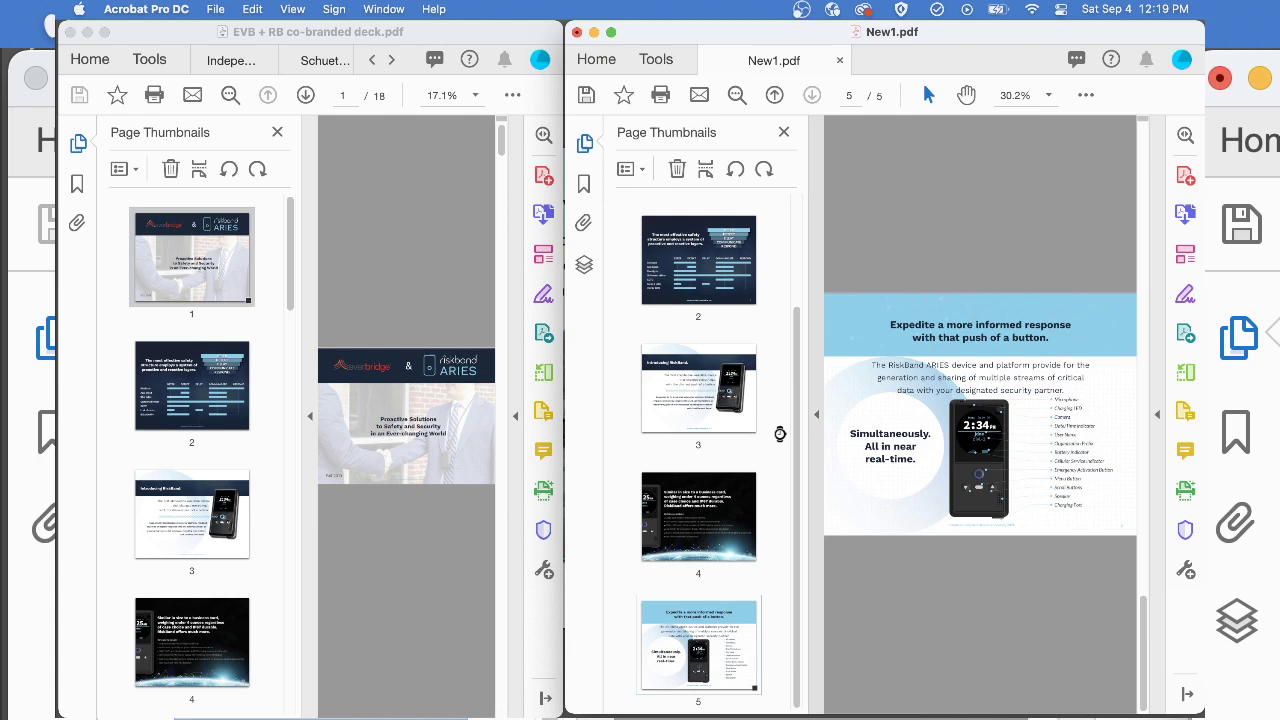
Export the six-page New1.pdf as a Microsoft PowerPoint presentation.
left_click(212, 9)
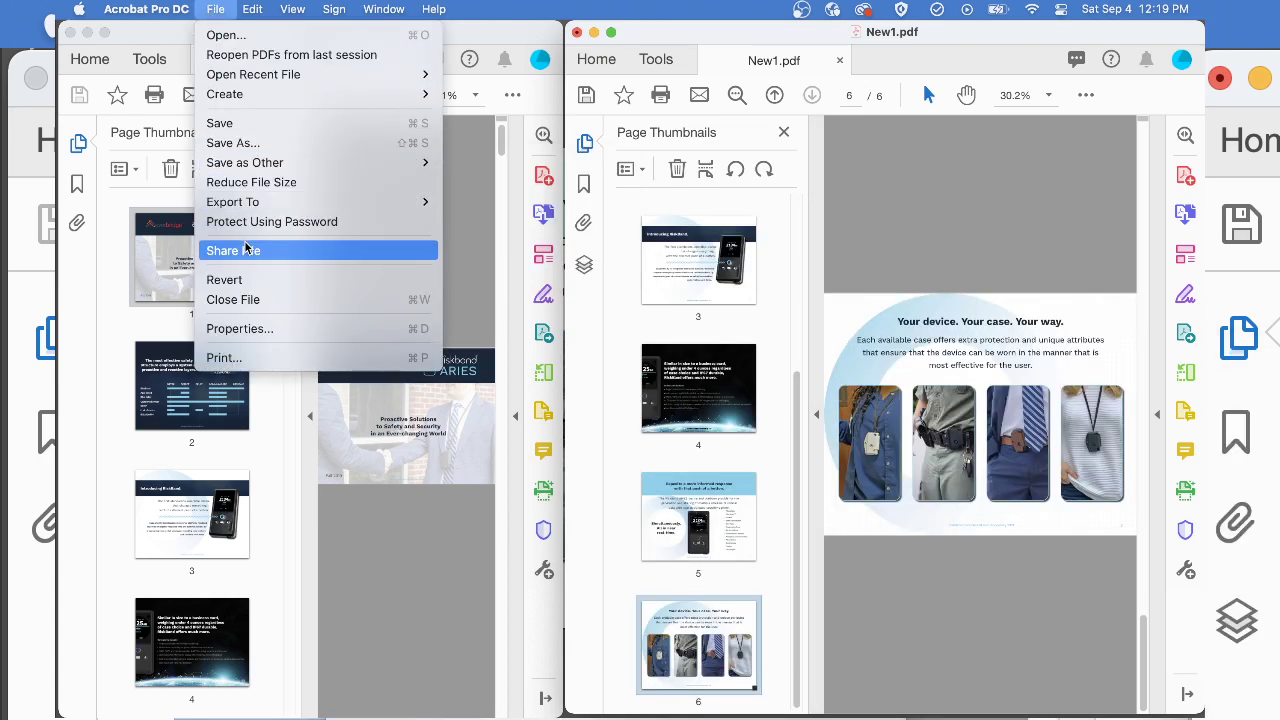
mouse_move(239, 208)
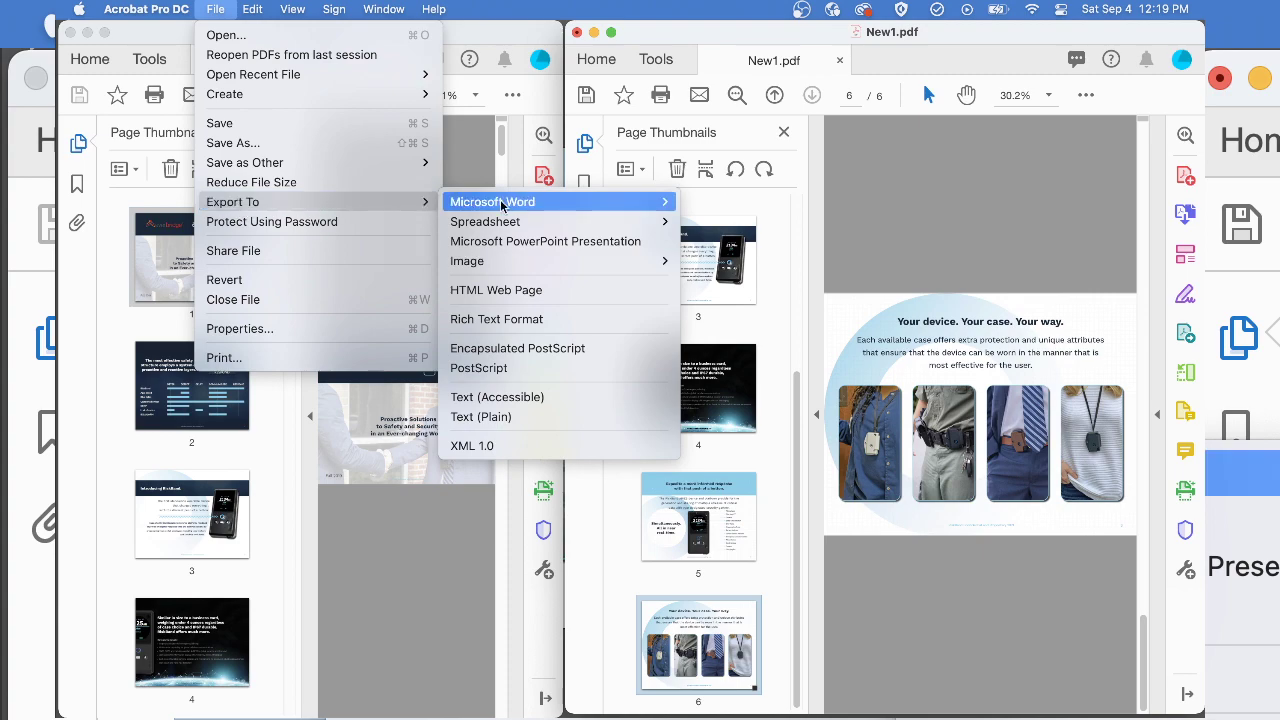
mouse_move(502, 207)
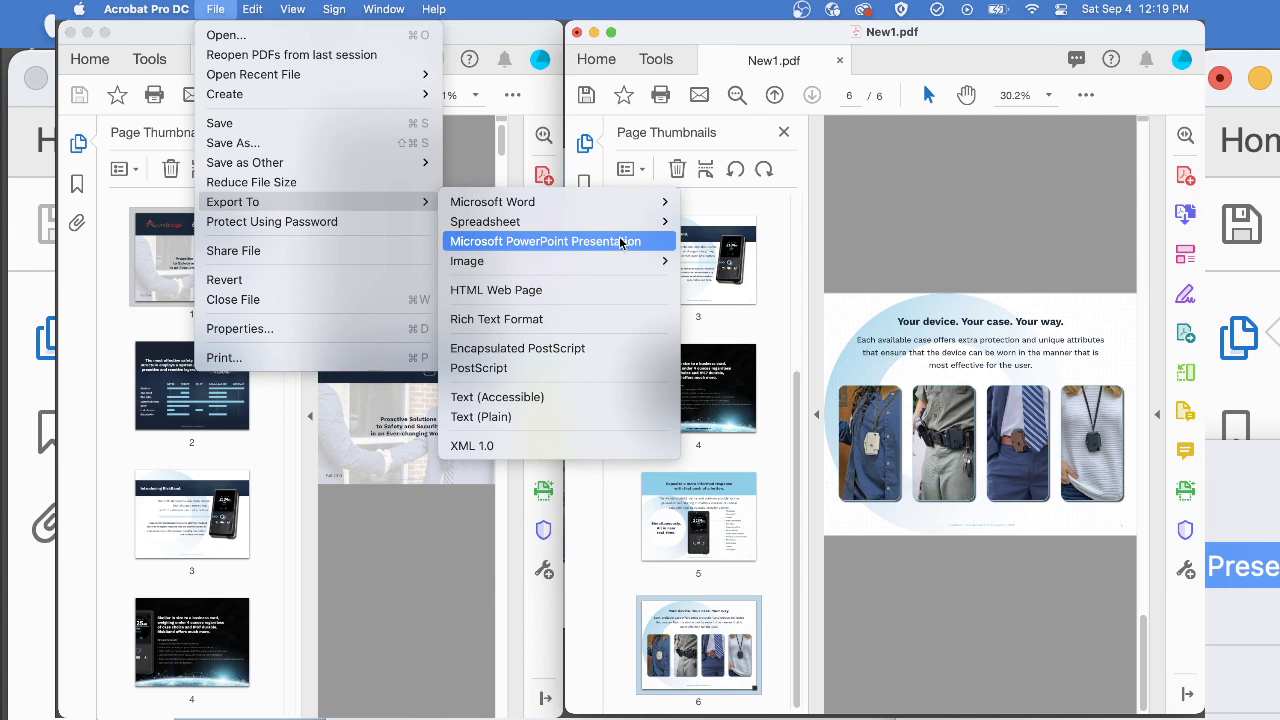
left_click(620, 242)
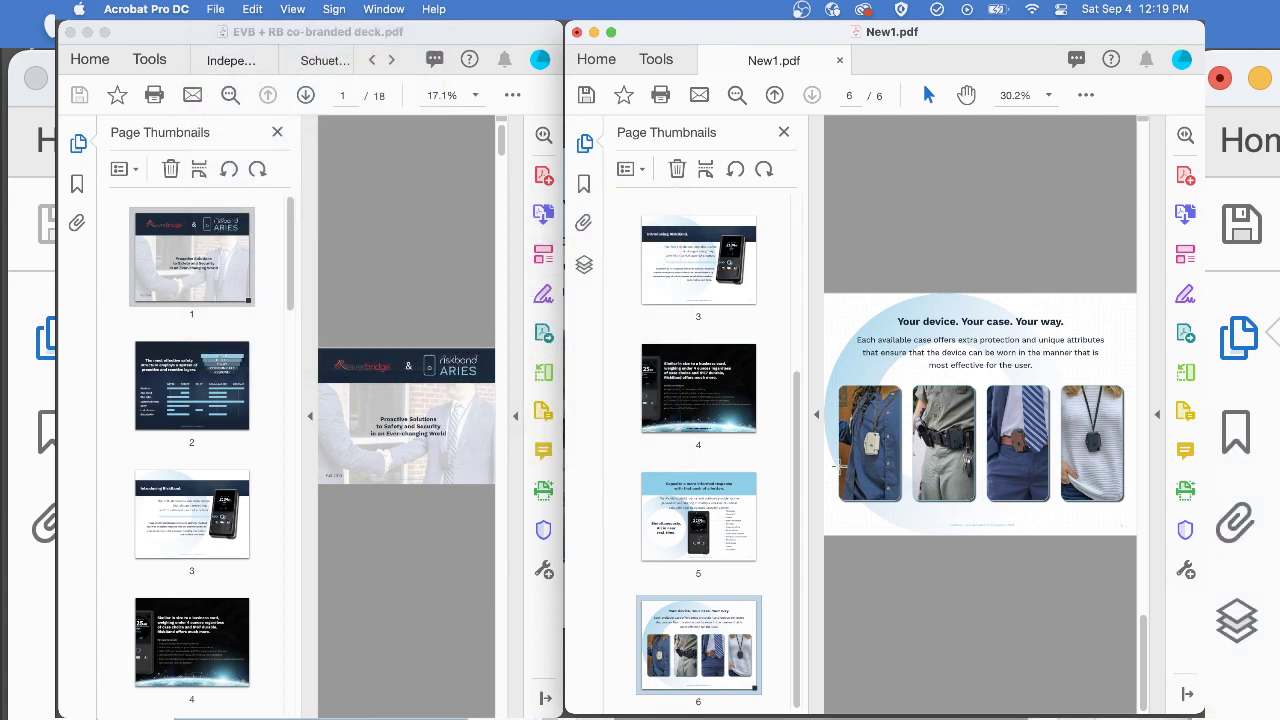